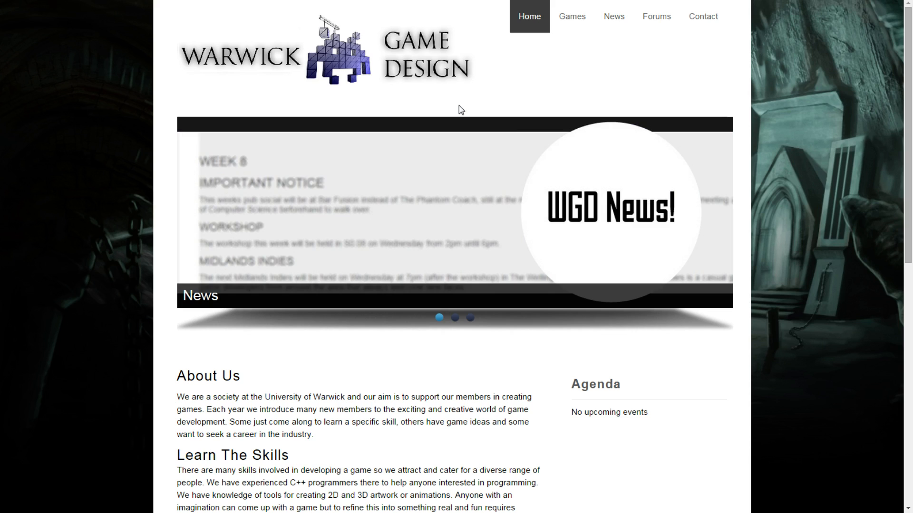
Open a new WGD Game submission from the Games section and title it "Descent clone".
{"action": "left_click", "coordinate": [578, 16]}
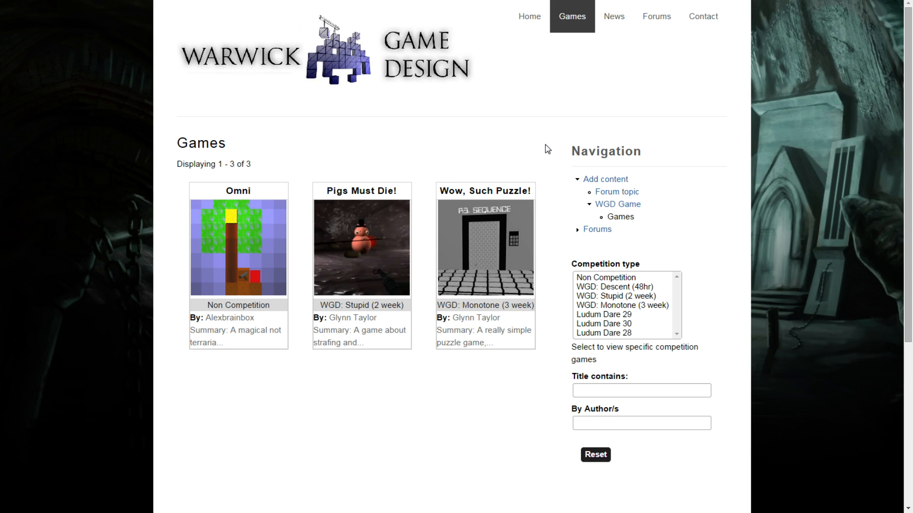
{"action": "left_click", "coordinate": [612, 209]}
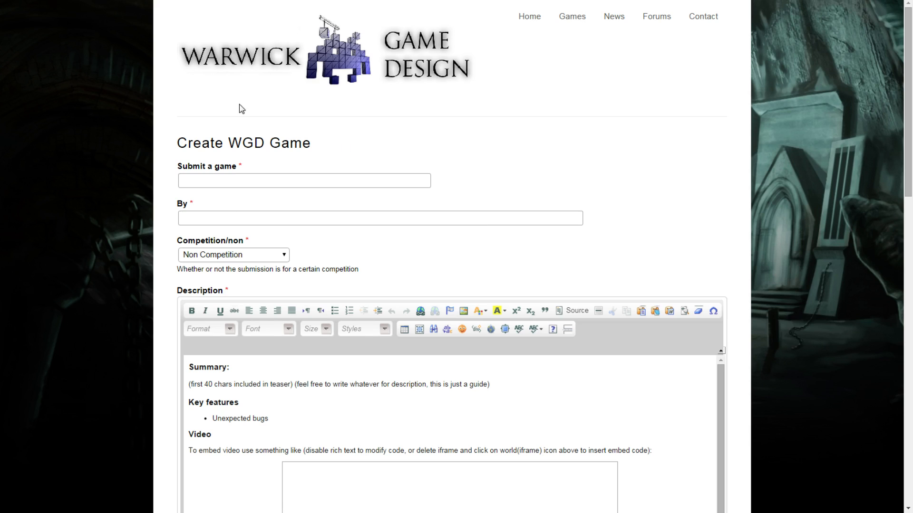
{"action": "left_click", "coordinate": [278, 184]}
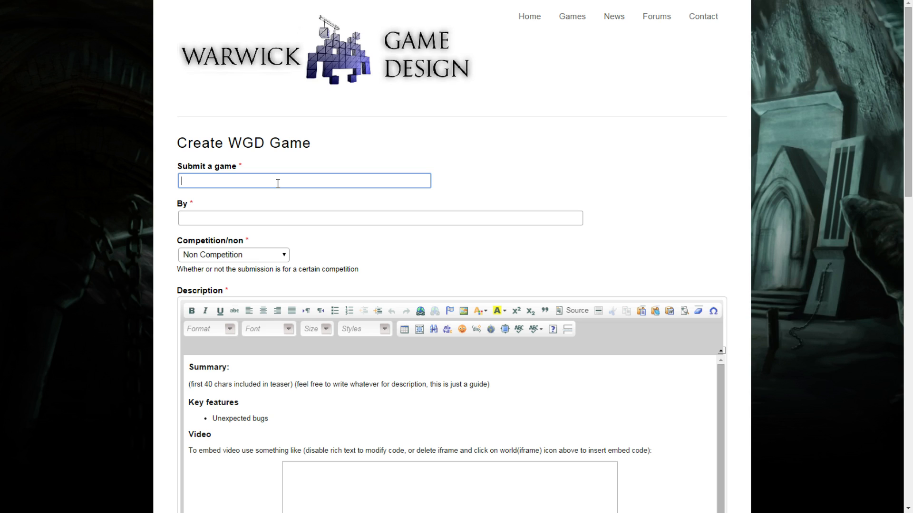
{"action": "type", "text": "Descent clone"}
Enter the author's full name and set the competition to WGD: Descent (48hr).
{"action": "left_click", "coordinate": [239, 216]}
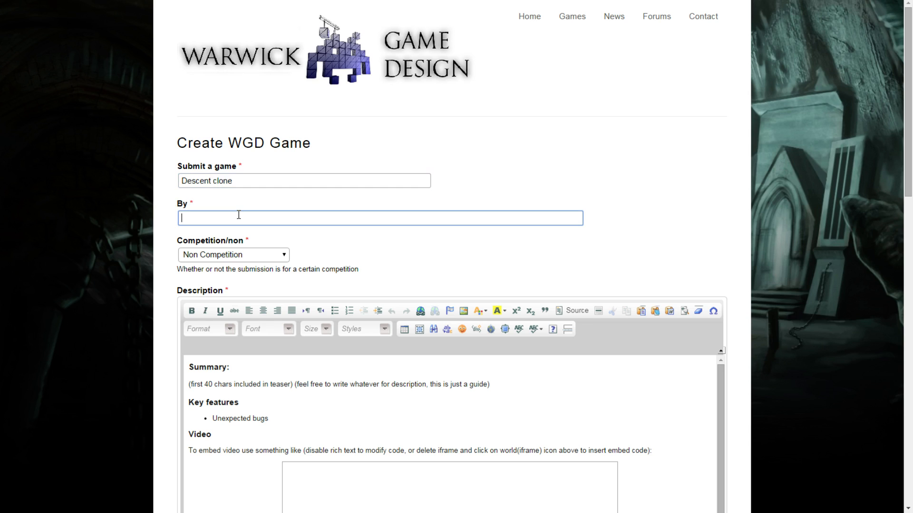
{"action": "type", "text": "Glynn Taylor"}
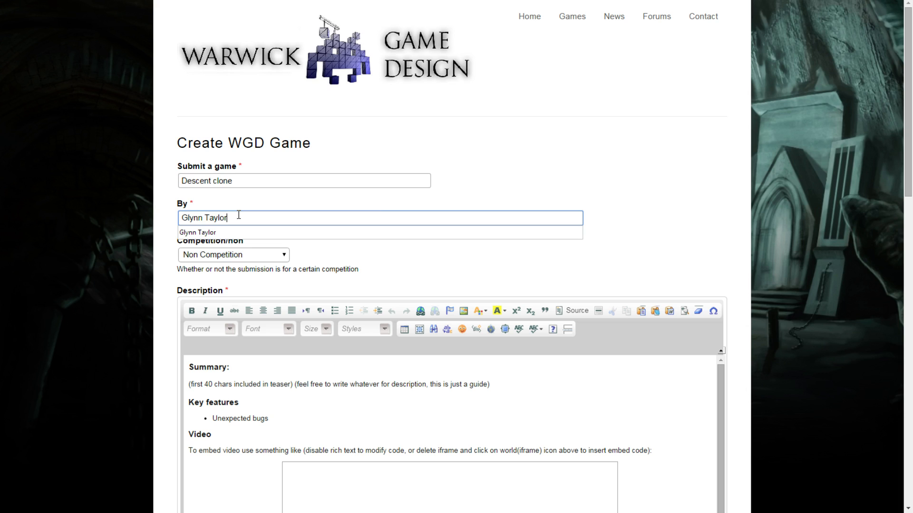
{"action": "left_click", "coordinate": [258, 257]}
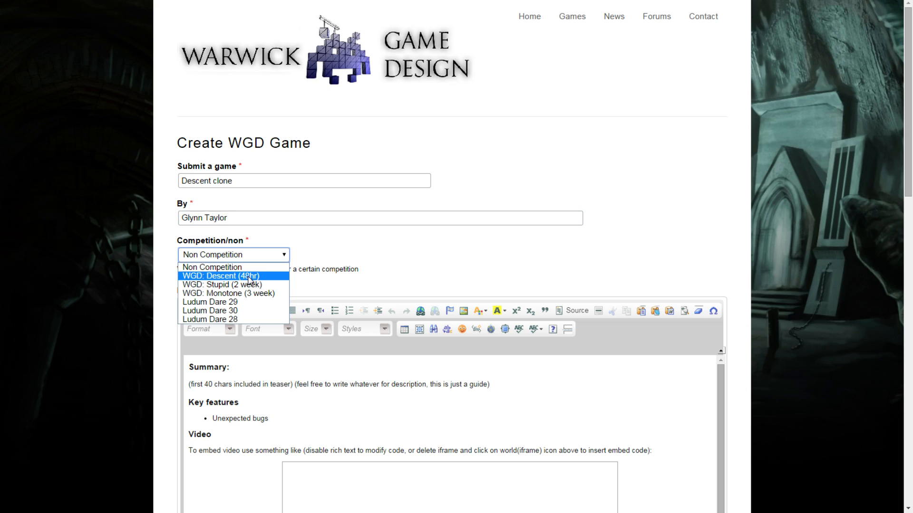
{"action": "left_click", "coordinate": [248, 276]}
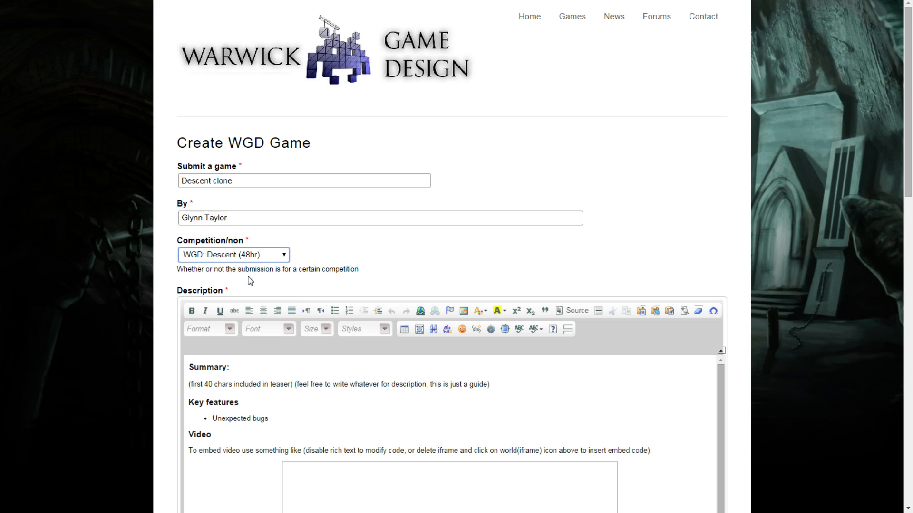
{"action": "left_click", "coordinate": [306, 273]}
Replace the Summary placeholder with the initial idea paragraph copied from the [Unity3D] Descent portfolio page.
{"action": "scroll", "coordinate": [306, 274], "scroll_direction": "down", "scroll_amount": 2}
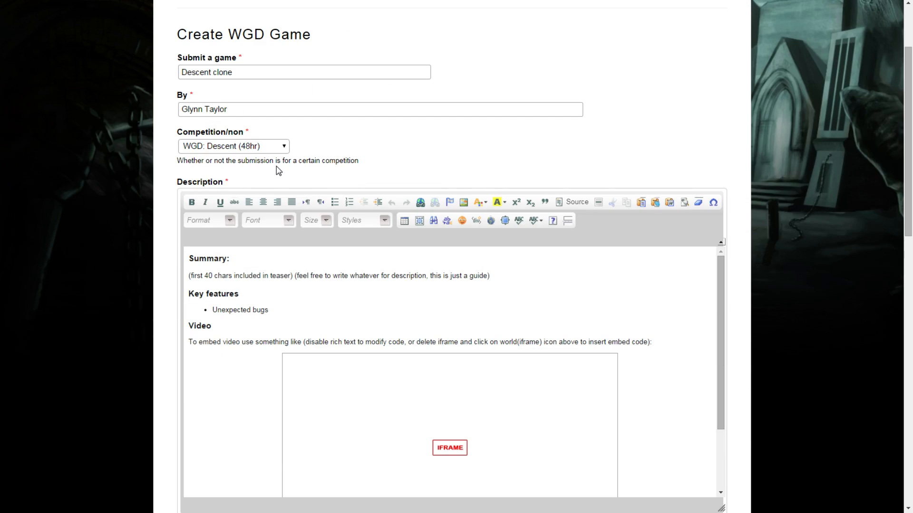
{"action": "scroll", "coordinate": [278, 170], "scroll_direction": "down", "scroll_amount": 1}
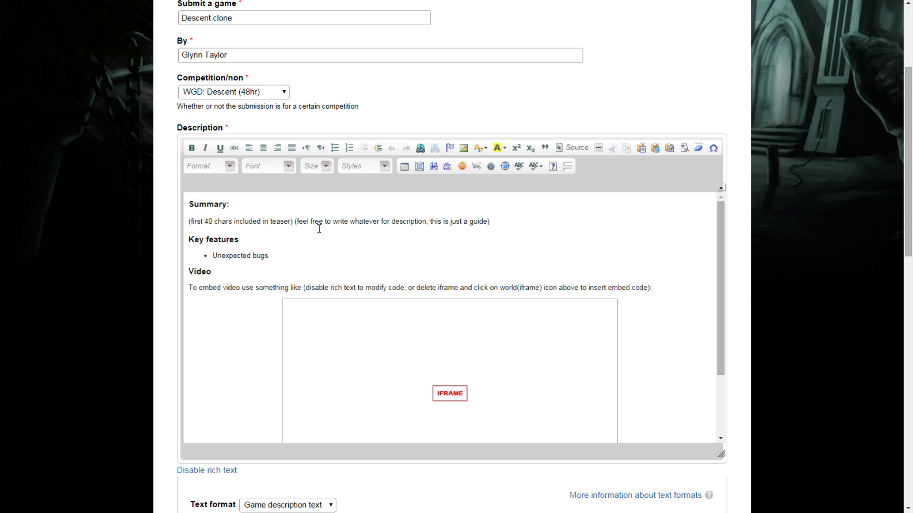
{"action": "key", "text": "ctrl+Tab"}
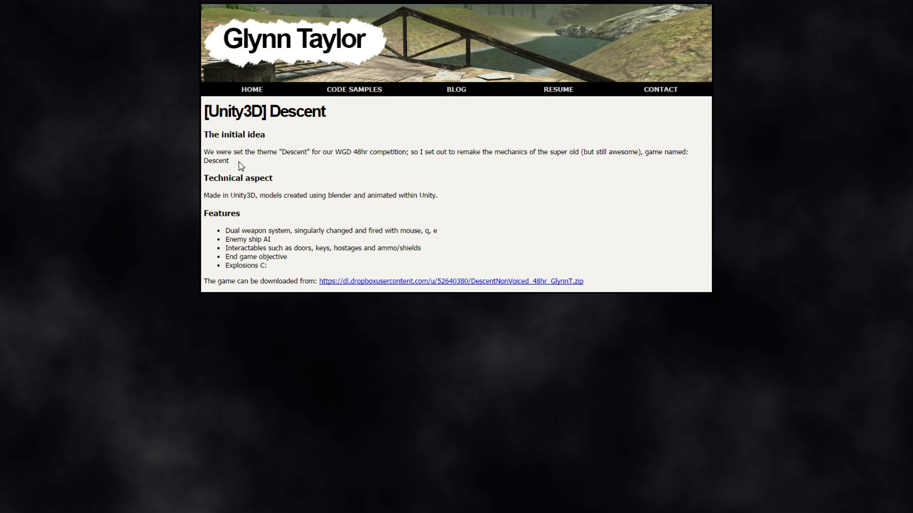
{"action": "mouse_move", "coordinate": [240, 164]}
{"action": "left_mouse_down"}
{"action": "mouse_move", "coordinate": [205, 152]}
{"action": "mouse_move", "coordinate": [230, 161]}
{"action": "left_mouse_up"}
{"action": "key", "text": "ctrl+c"}
{"action": "key", "text": "ctrl+Tab"}
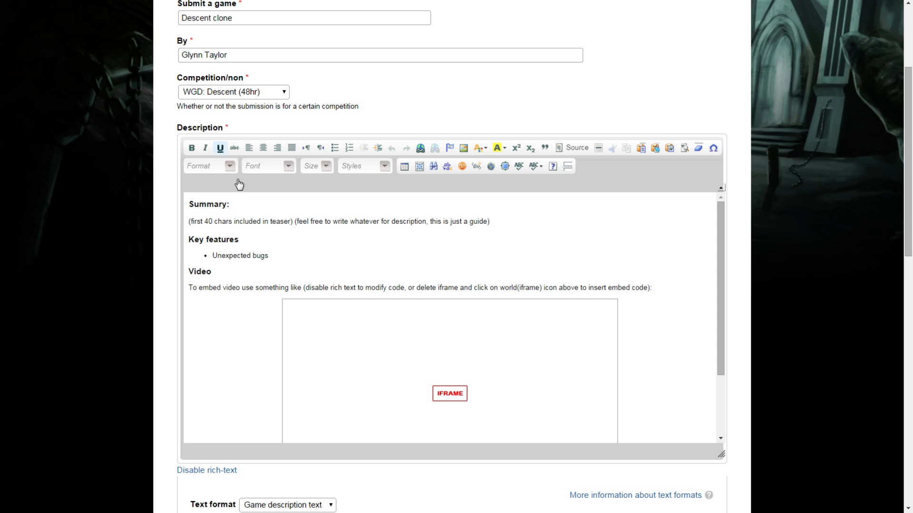
{"action": "left_click_drag", "start_coordinate": [490, 222], "coordinate": [166, 226]}
{"action": "key", "text": "ctrl+v"}
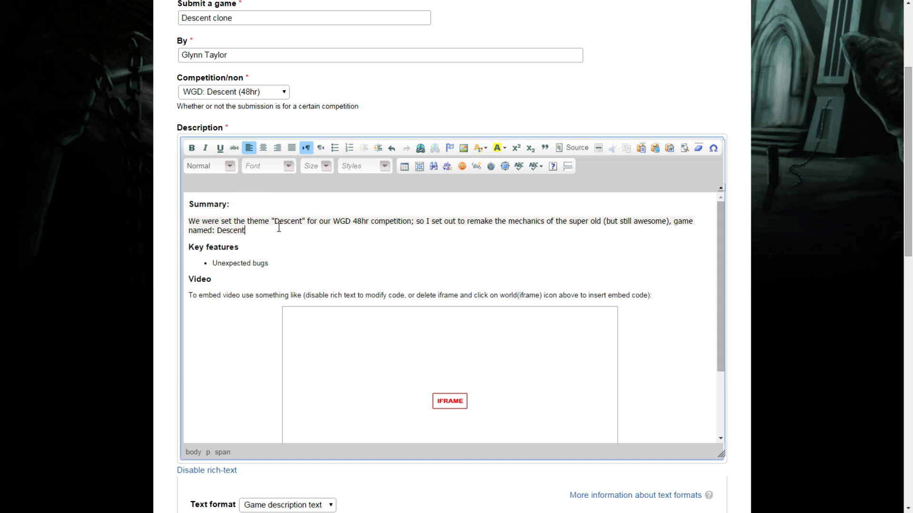
Remove the pasted formatting from the summary paragraph.
{"action": "left_click_drag", "start_coordinate": [253, 233], "coordinate": [299, 189]}
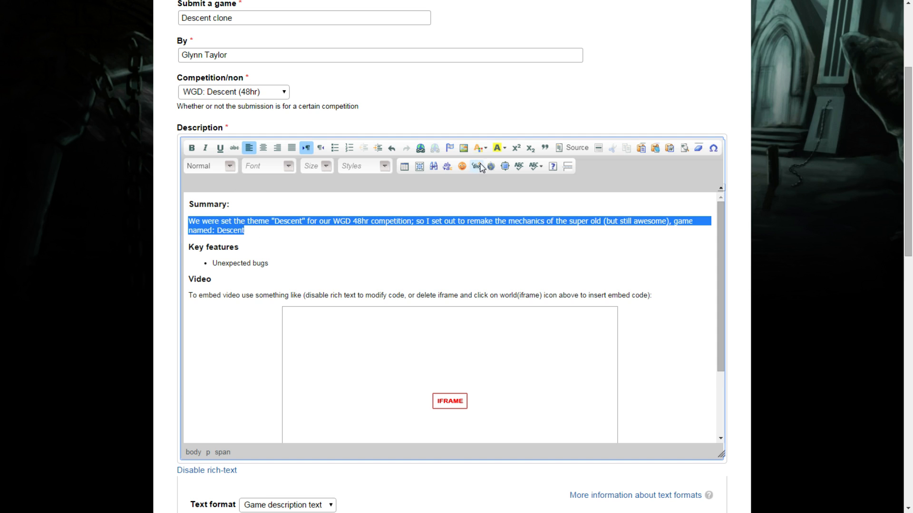
{"action": "left_click", "coordinate": [699, 150]}
{"action": "left_click", "coordinate": [424, 243]}
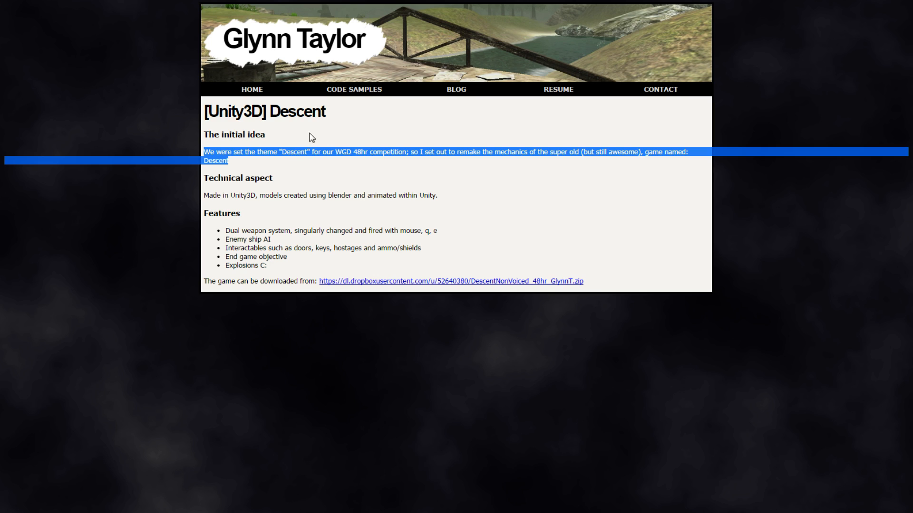
Replace the "Unexpected bugs" bullet under Key features with the Features list copied from the Descent portfolio page.
{"action": "left_click", "coordinate": [289, 230]}
{"action": "left_click_drag", "start_coordinate": [225, 231], "coordinate": [279, 266]}
{"action": "key", "text": "ctrl+c"}
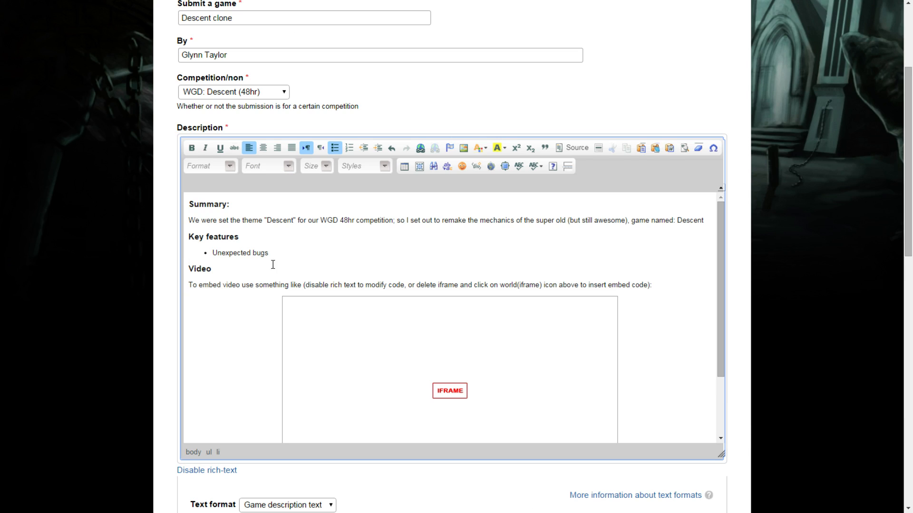
{"action": "left_click_drag", "start_coordinate": [275, 259], "coordinate": [209, 252]}
{"action": "left_click", "coordinate": [210, 253]}
{"action": "left_click_drag", "start_coordinate": [274, 252], "coordinate": [198, 252]}
{"action": "key", "text": "ctrl+v"}
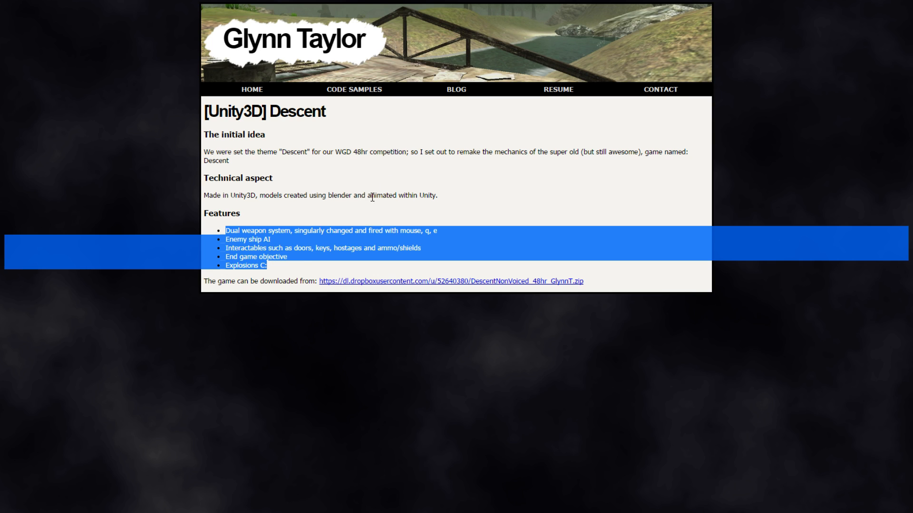
Replace the Technical info placeholder with the Technical aspect sentence from the Descent portfolio page and remove its pasted formatting.
{"action": "left_click", "coordinate": [295, 190]}
{"action": "left_click_drag", "start_coordinate": [438, 196], "coordinate": [177, 196]}
{"action": "key", "text": "ctrl+c"}
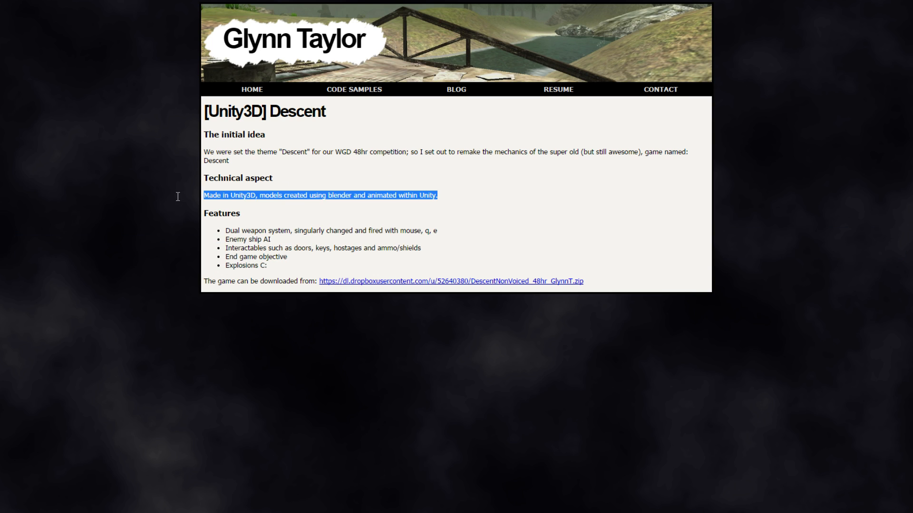
{"action": "key", "text": "ctrl+shift+Tab"}
{"action": "key", "text": "ctrl+shift+Tab"}
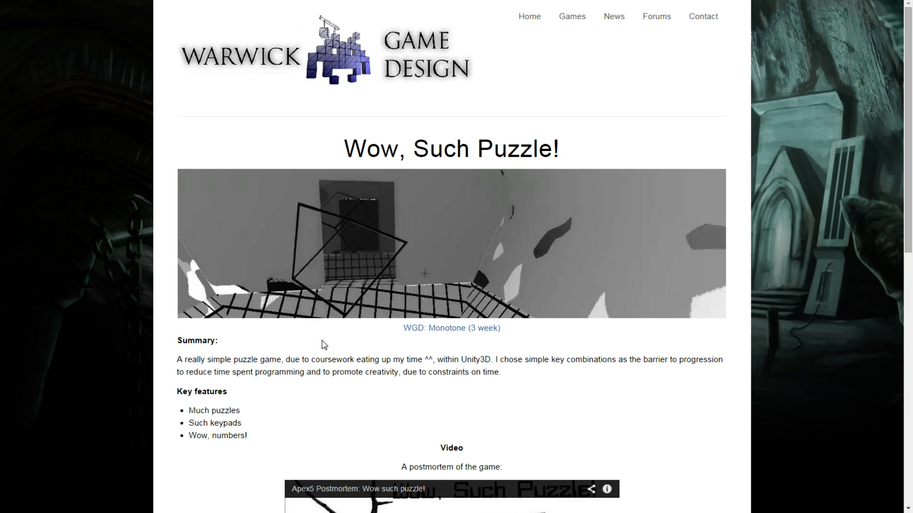
{"action": "left_click", "coordinate": [108, 1]}
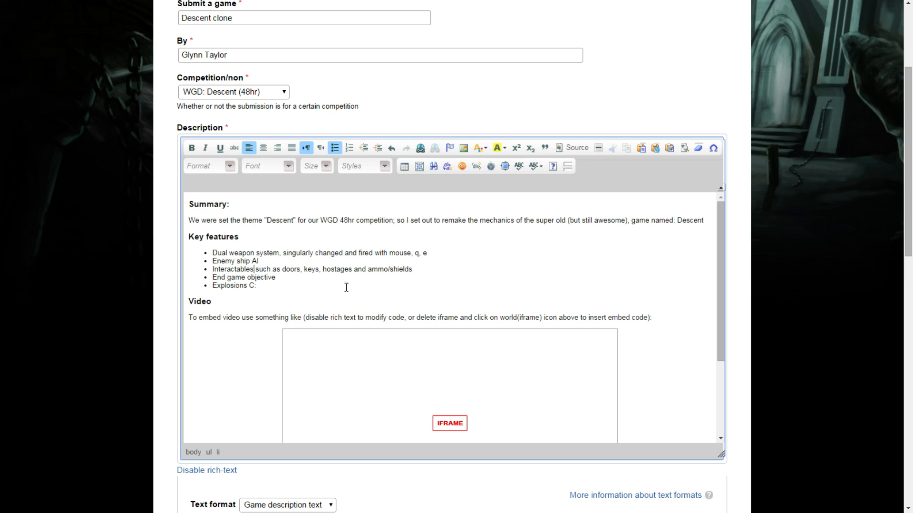
{"action": "scroll", "coordinate": [279, 234], "scroll_direction": "down", "scroll_amount": 3}
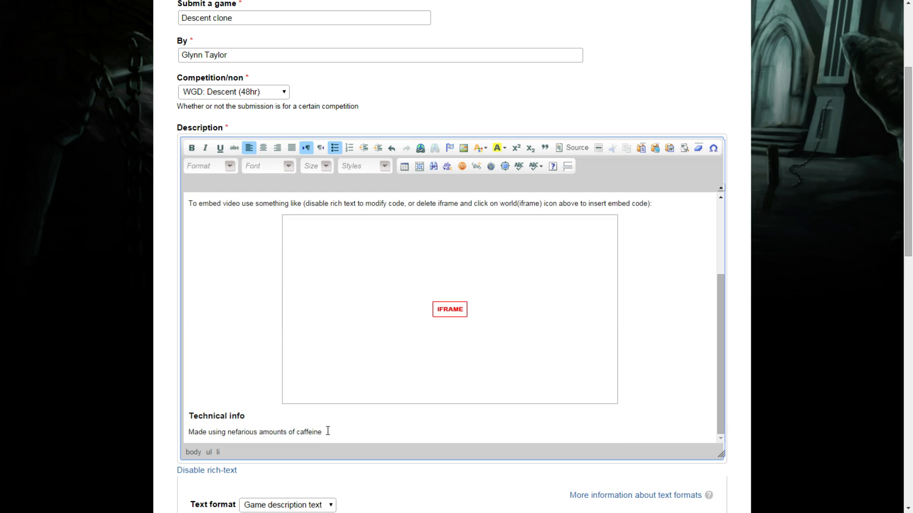
{"action": "left_click_drag", "start_coordinate": [328, 431], "coordinate": [189, 432]}
{"action": "key", "text": "ctrl+v"}
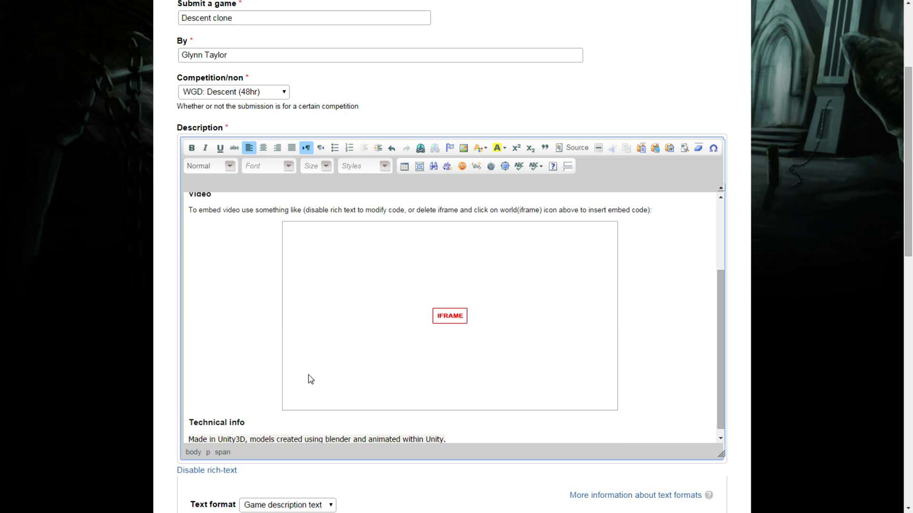
{"action": "left_click_drag", "start_coordinate": [452, 440], "coordinate": [157, 438]}
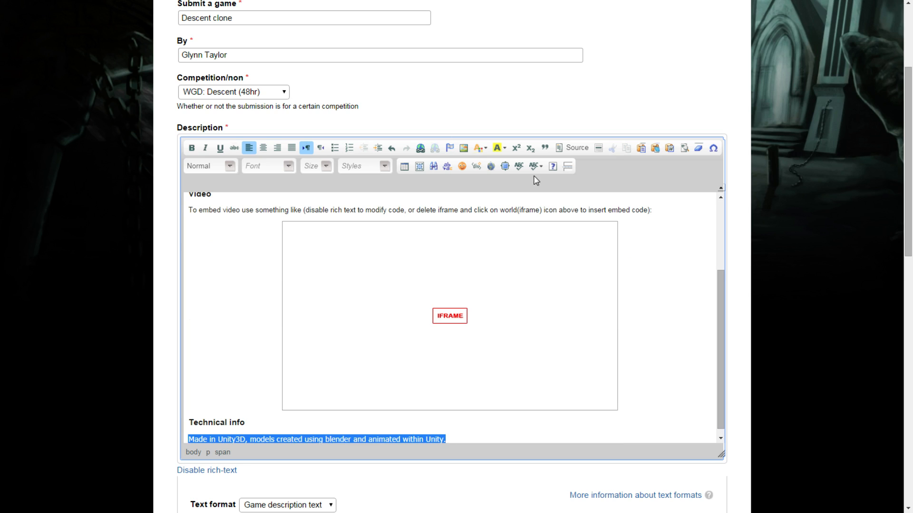
{"action": "left_click", "coordinate": [698, 148]}
Delete the video embedding instructions beneath the Video heading in the description.
{"action": "scroll", "coordinate": [523, 280], "scroll_direction": "up", "scroll_amount": 1}
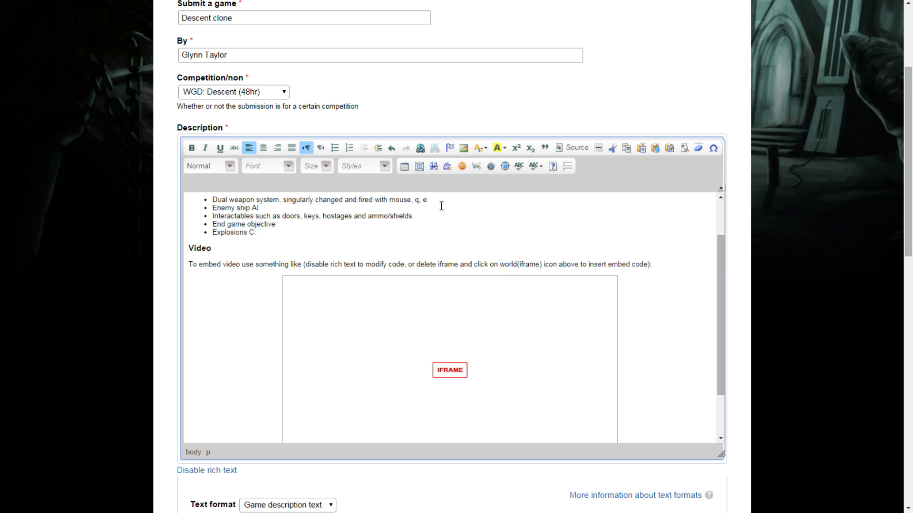
{"action": "scroll", "coordinate": [344, 347], "scroll_direction": "down", "scroll_amount": 1}
{"action": "scroll", "coordinate": [529, 280], "scroll_direction": "up", "scroll_amount": 1}
{"action": "left_click_drag", "start_coordinate": [649, 264], "coordinate": [188, 247]}
{"action": "key", "text": "BackSpace"}
{"action": "key", "text": "BackSpace"}
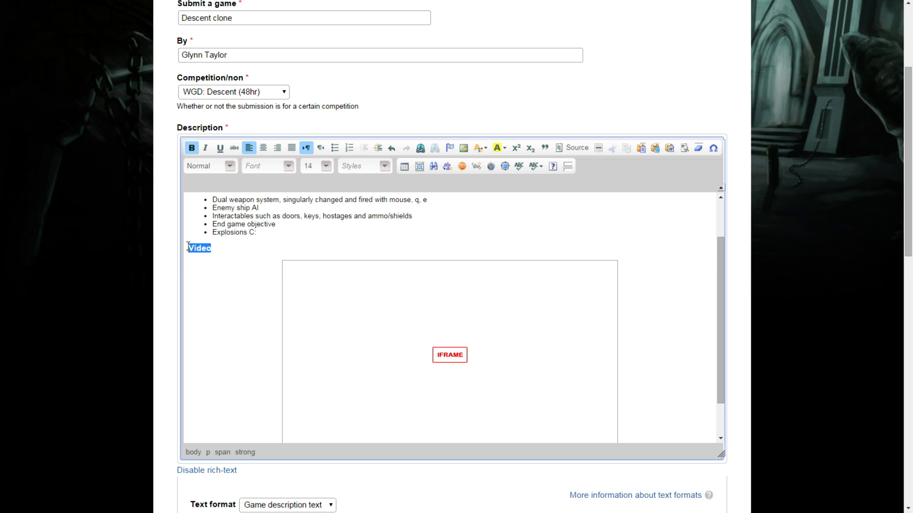
Center the Video heading and extend it to read "Video of original game".
{"action": "left_click", "coordinate": [263, 148]}
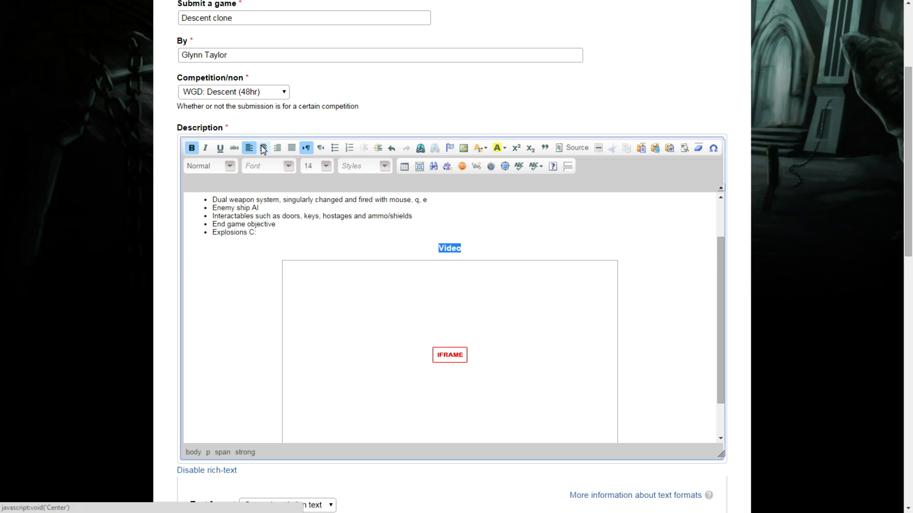
{"action": "left_click", "coordinate": [422, 201]}
{"action": "left_click", "coordinate": [441, 247]}
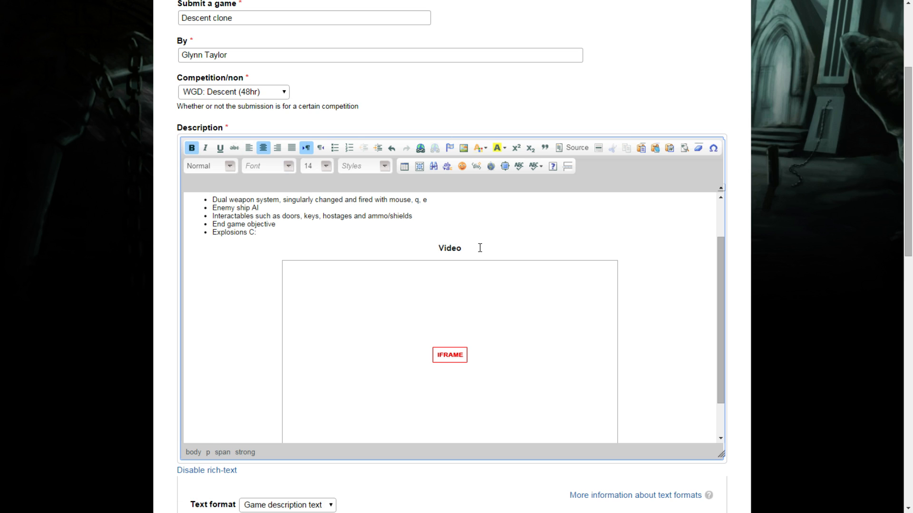
{"action": "type", "text": "of original game"}
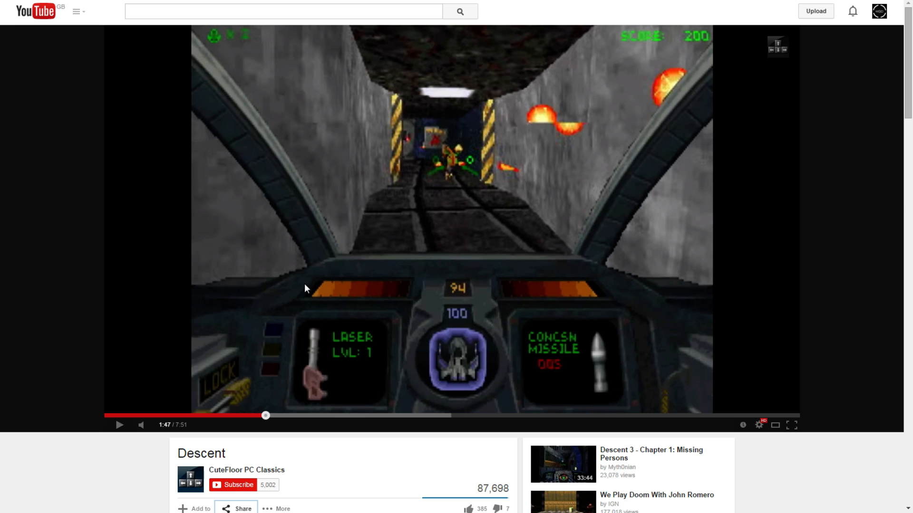
Copy only the source URL from the embed code of the Descent video on YouTube.
{"action": "scroll", "coordinate": [304, 283], "scroll_direction": "down", "scroll_amount": 3}
{"action": "scroll", "coordinate": [295, 273], "scroll_direction": "up", "scroll_amount": 1}
{"action": "scroll", "coordinate": [418, 250], "scroll_direction": "down", "scroll_amount": 2}
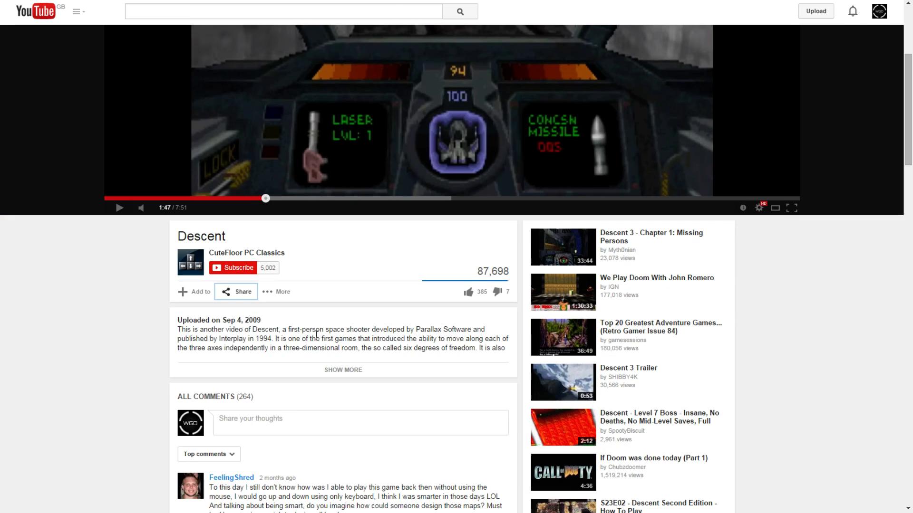
{"action": "left_click", "coordinate": [240, 292]}
{"action": "left_click", "coordinate": [235, 321]}
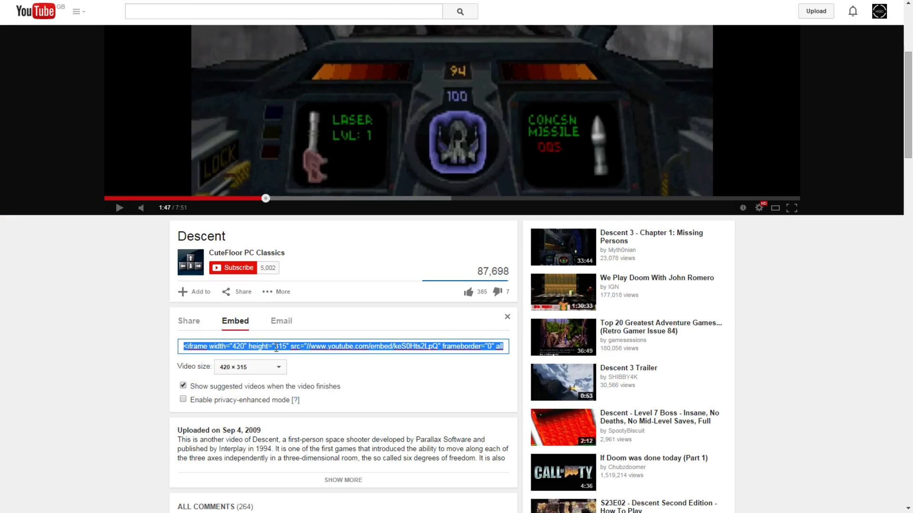
{"action": "left_click", "coordinate": [274, 346]}
{"action": "left_click_drag", "start_coordinate": [307, 346], "coordinate": [438, 347]}
{"action": "key", "text": "ctrl+c"}
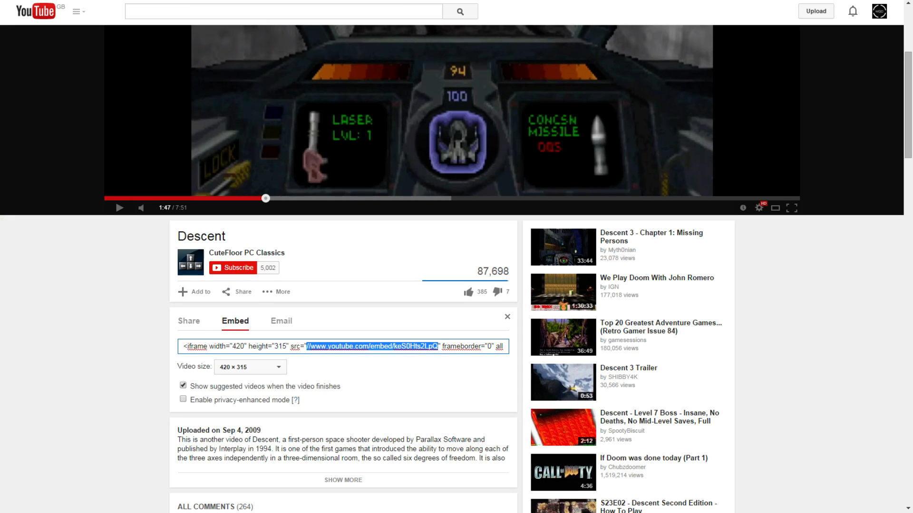
{"action": "key", "text": "ctrl+Tab"}
{"action": "left_click", "coordinate": [502, 314]}
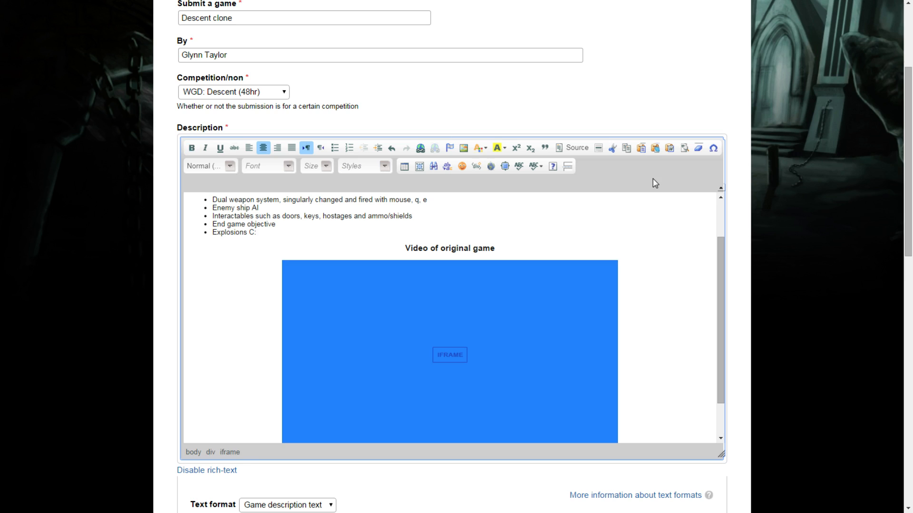
{"action": "left_click", "coordinate": [491, 166]}
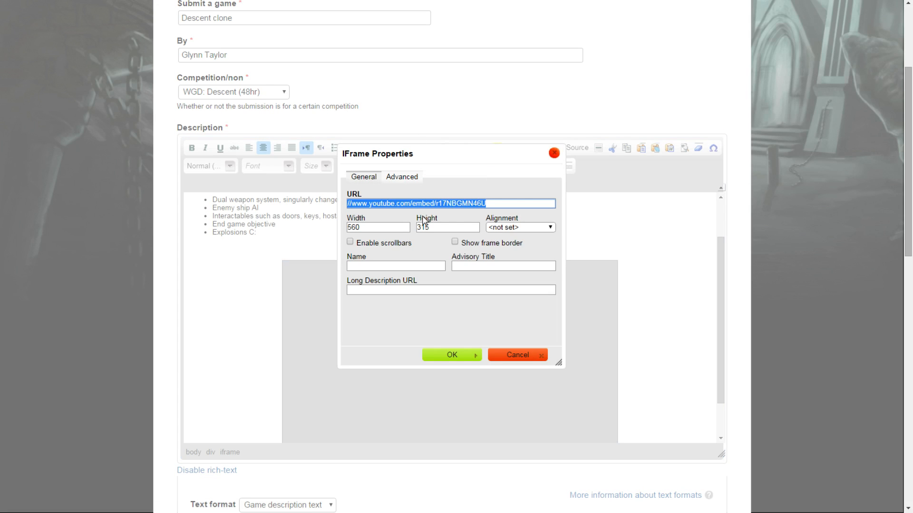
{"action": "key", "text": "ctrl+v"}
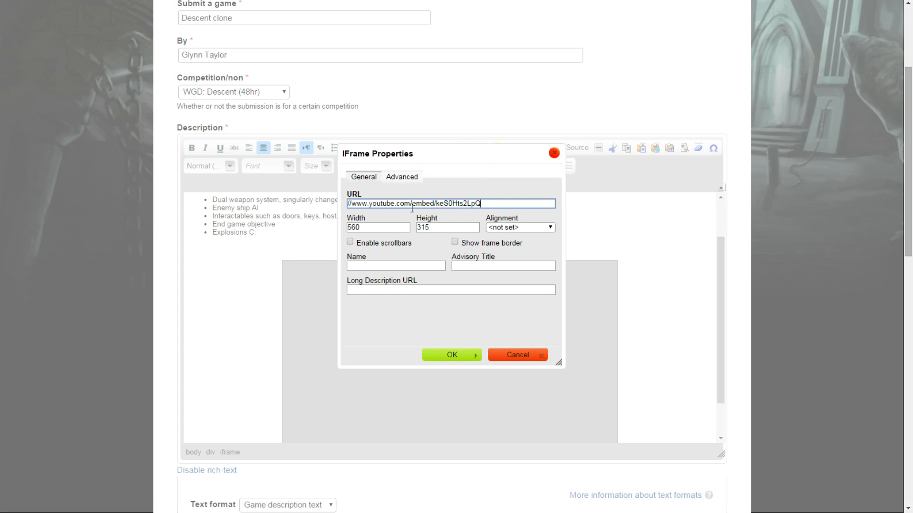
{"action": "key", "text": "ctrl+z"}
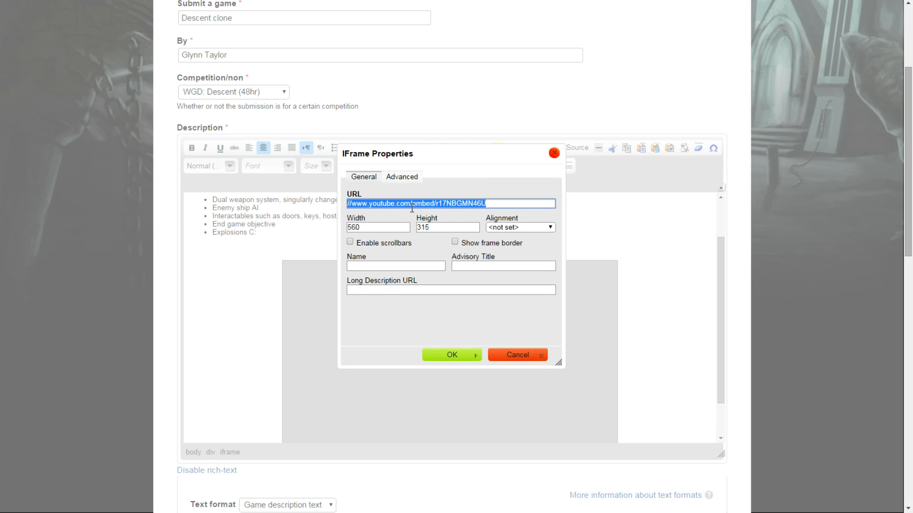
{"action": "key", "text": "ctrl+v"}
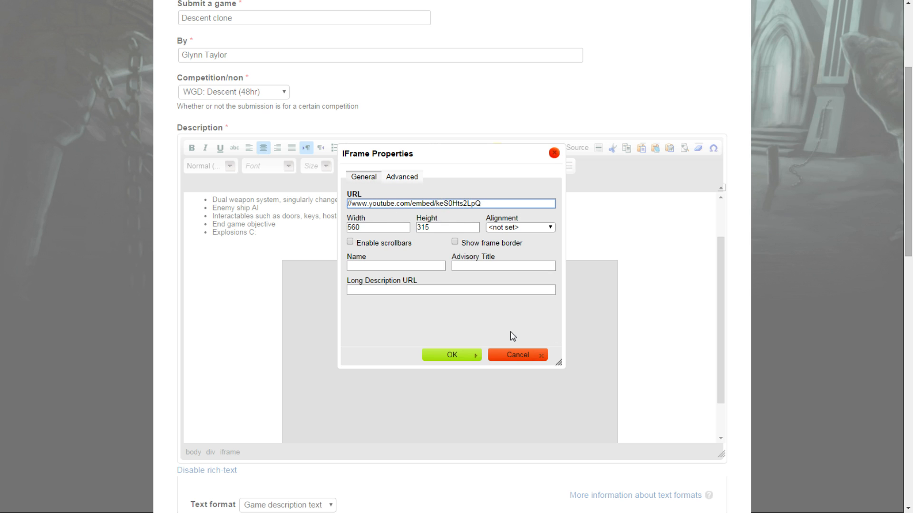
{"action": "left_click", "coordinate": [460, 356]}
{"action": "left_click", "coordinate": [398, 237]}
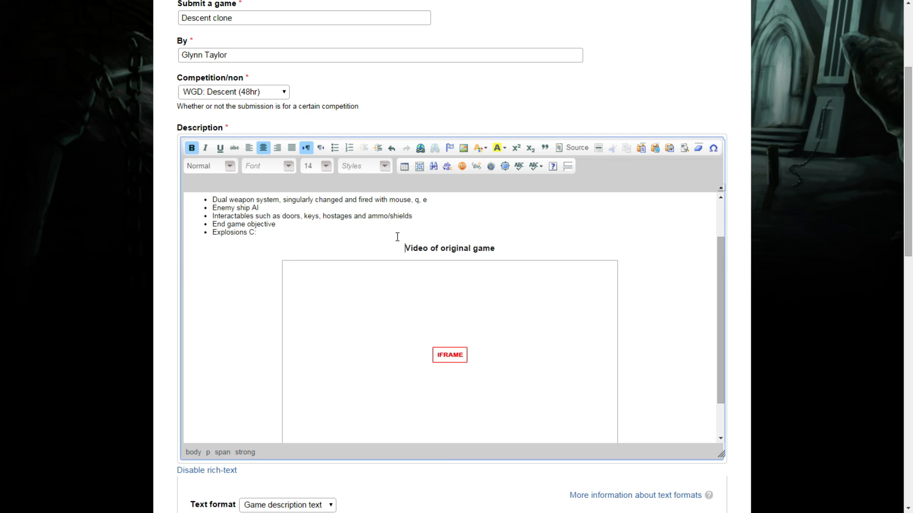
Review the game description's summary, key features, video frame and technical info, along with the upload fields beneath it.
{"action": "scroll", "coordinate": [397, 237], "scroll_direction": "down", "scroll_amount": 3}
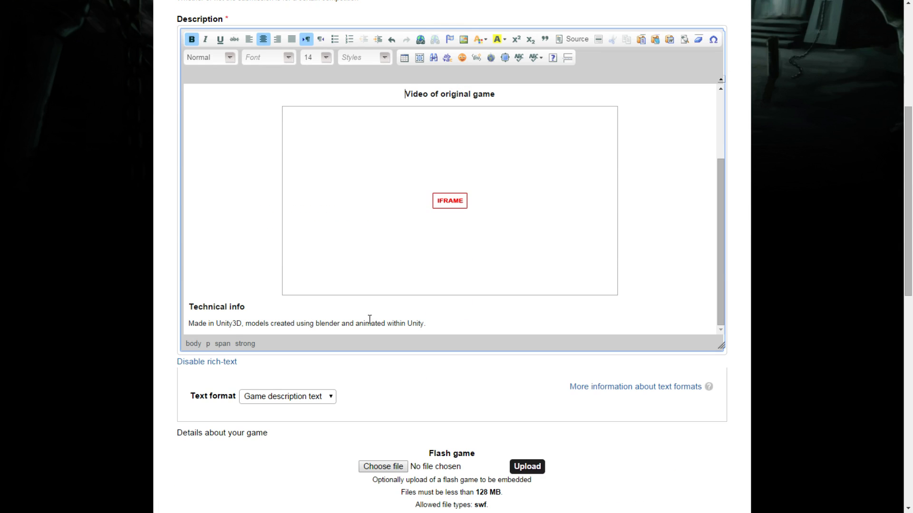
{"action": "left_click", "coordinate": [407, 327]}
{"action": "scroll", "coordinate": [406, 328], "scroll_direction": "up", "scroll_amount": 5}
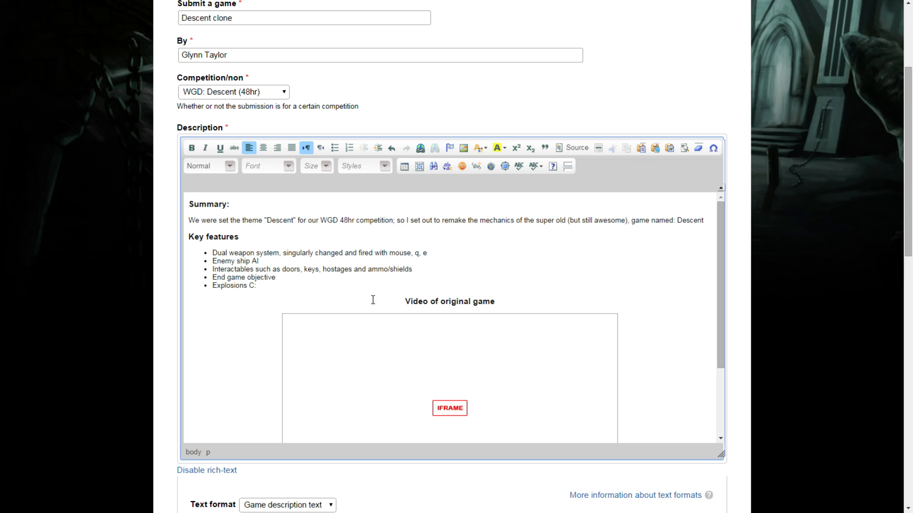
{"action": "left_click", "coordinate": [328, 260]}
{"action": "scroll", "coordinate": [349, 272], "scroll_direction": "down", "scroll_amount": 5}
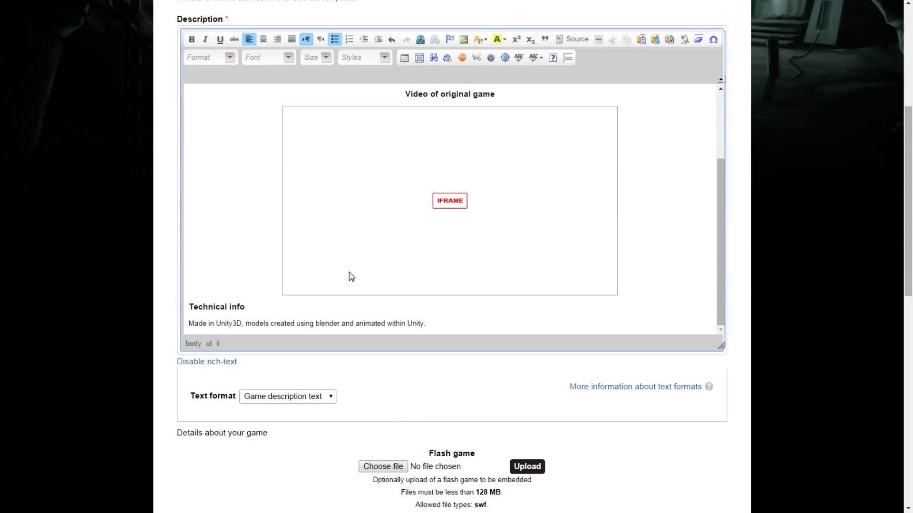
{"action": "scroll", "coordinate": [349, 272], "scroll_direction": "up", "scroll_amount": 4}
{"action": "scroll", "coordinate": [349, 272], "scroll_direction": "down", "scroll_amount": 3}
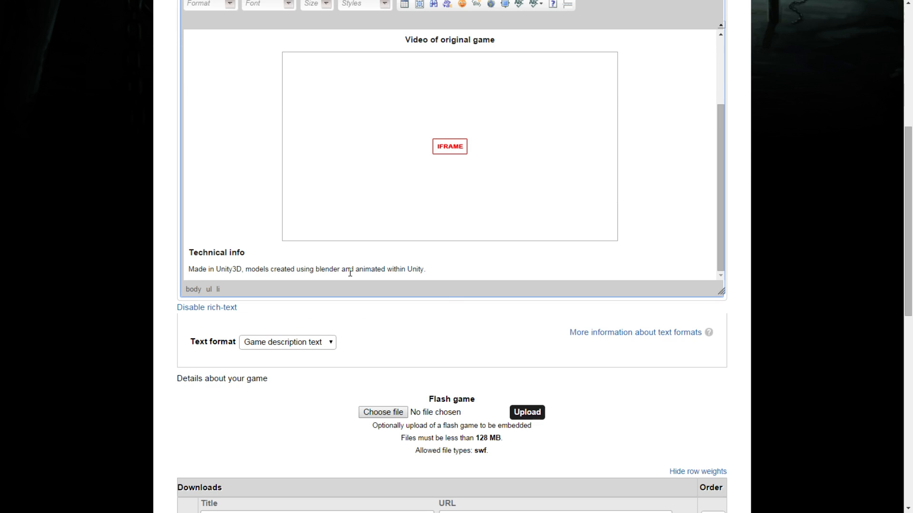
{"action": "scroll", "coordinate": [363, 306], "scroll_direction": "down", "scroll_amount": 3}
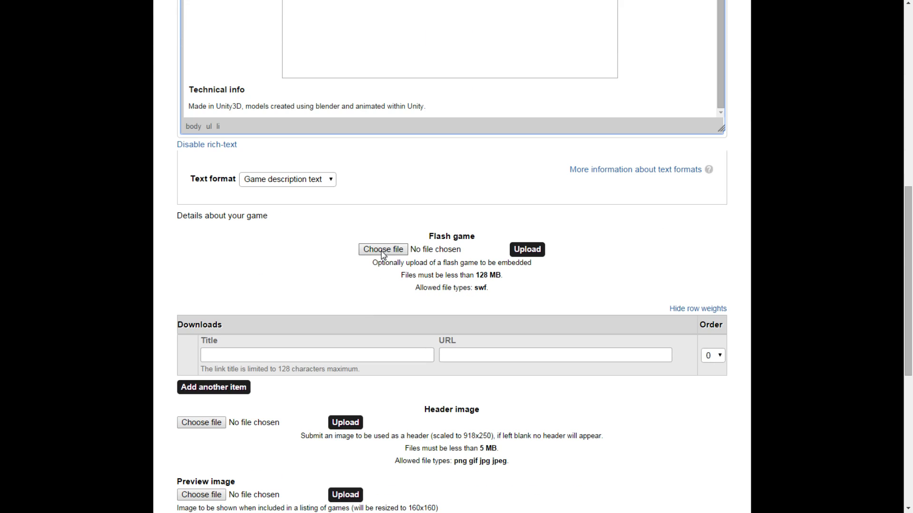
{"action": "scroll", "coordinate": [383, 255], "scroll_direction": "up", "scroll_amount": 3}
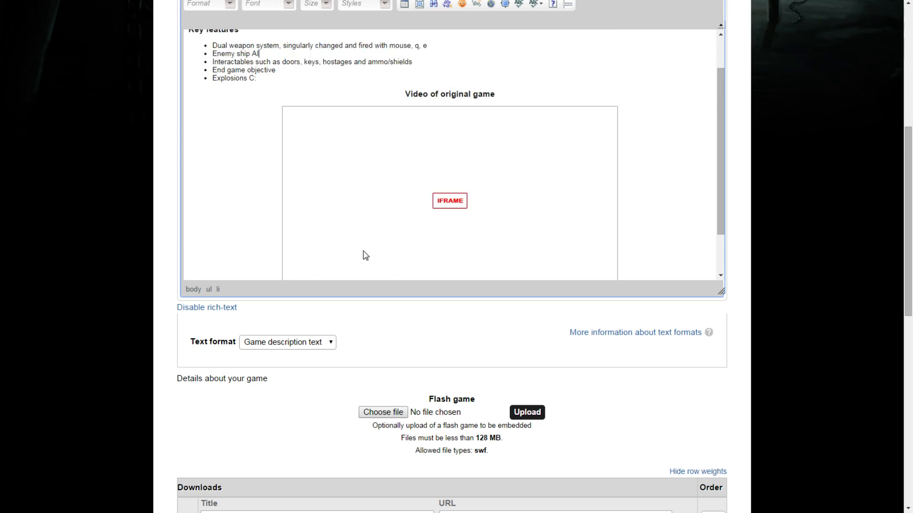
{"action": "scroll", "coordinate": [362, 254], "scroll_direction": "up", "scroll_amount": 1}
{"action": "scroll", "coordinate": [486, 237], "scroll_direction": "down", "scroll_amount": 2}
{"action": "scroll", "coordinate": [486, 236], "scroll_direction": "down", "scroll_amount": 3}
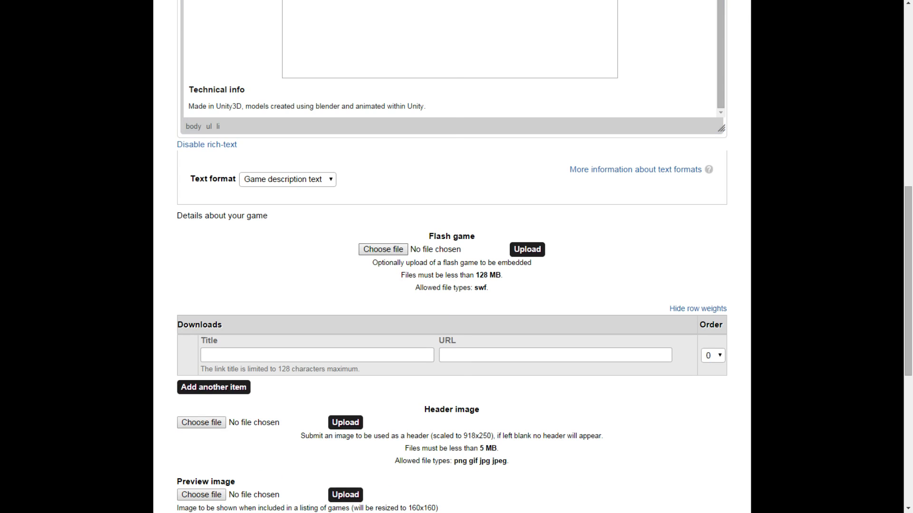
{"action": "left_click", "coordinate": [383, 249]}
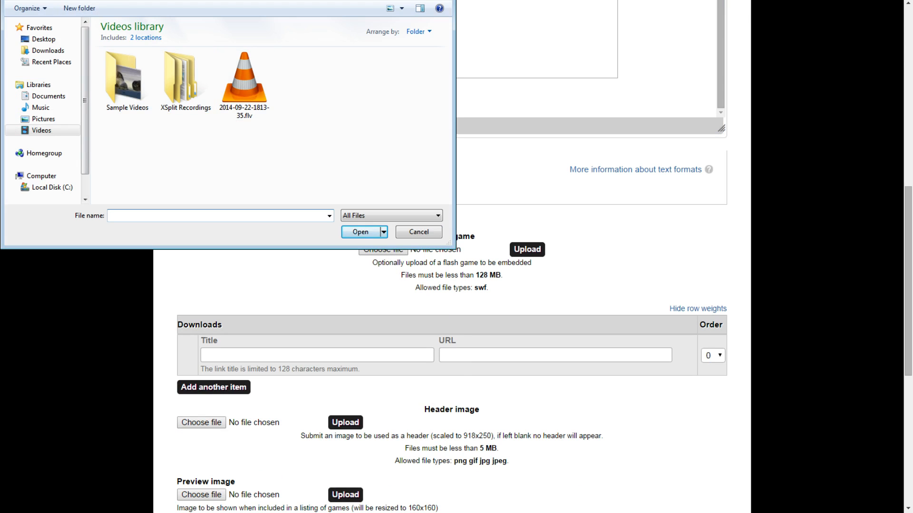
{"action": "left_click", "coordinate": [421, 232]}
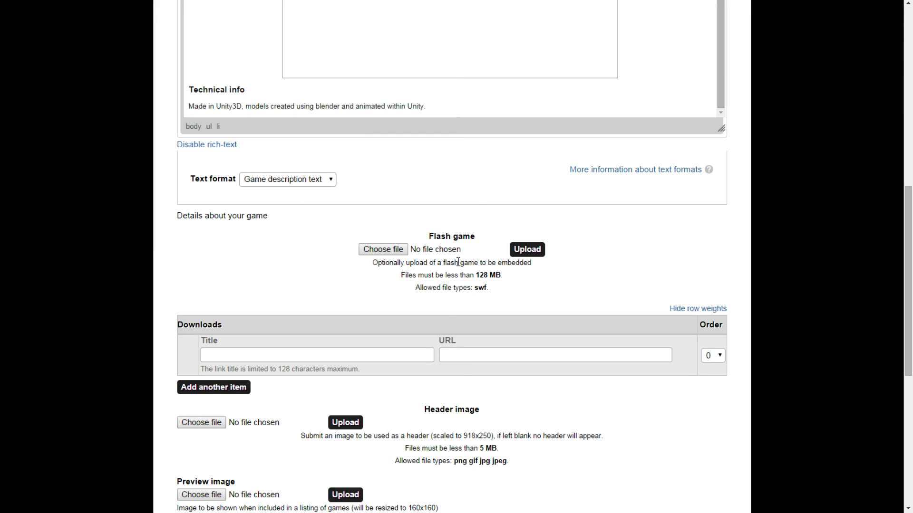
{"action": "scroll", "coordinate": [457, 262], "scroll_direction": "down", "scroll_amount": 1}
{"action": "scroll", "coordinate": [457, 264], "scroll_direction": "up", "scroll_amount": 3}
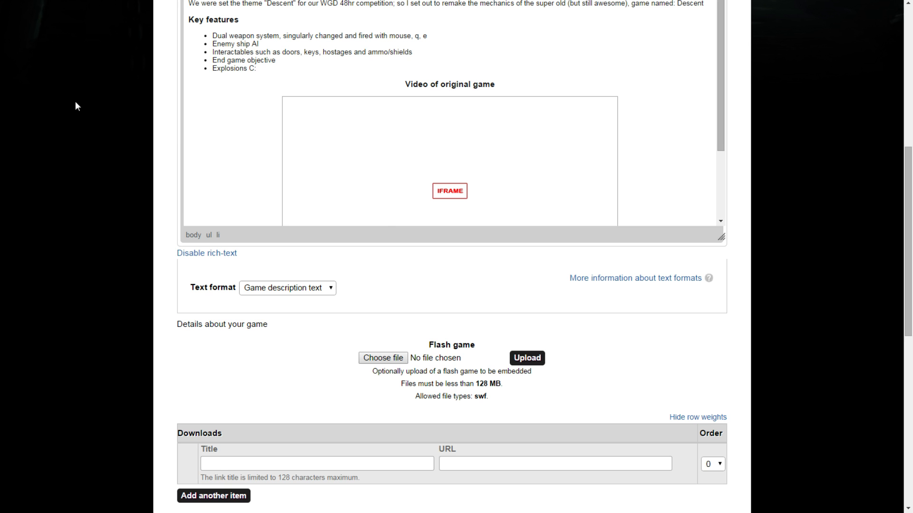
{"action": "scroll", "coordinate": [76, 106], "scroll_direction": "up", "scroll_amount": 5}
{"action": "scroll", "coordinate": [490, 349], "scroll_direction": "down", "scroll_amount": 8}
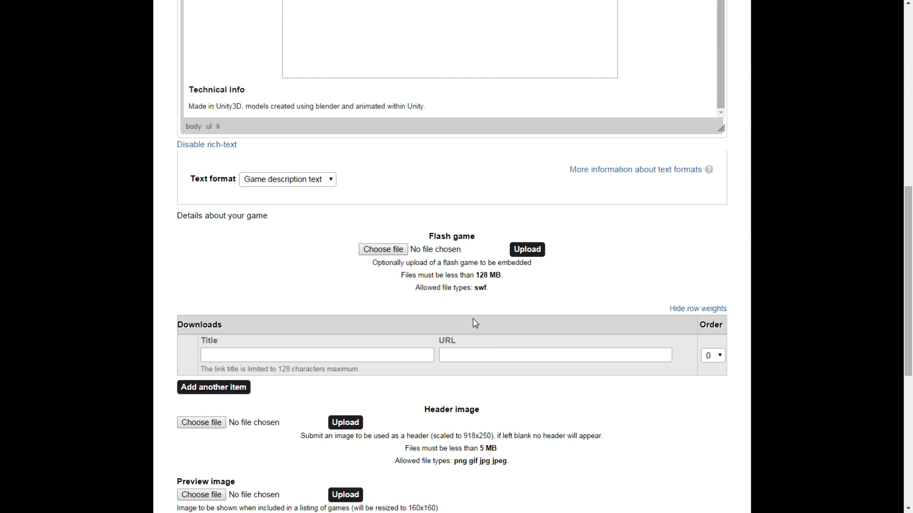
{"action": "scroll", "coordinate": [475, 323], "scroll_direction": "down", "scroll_amount": 2}
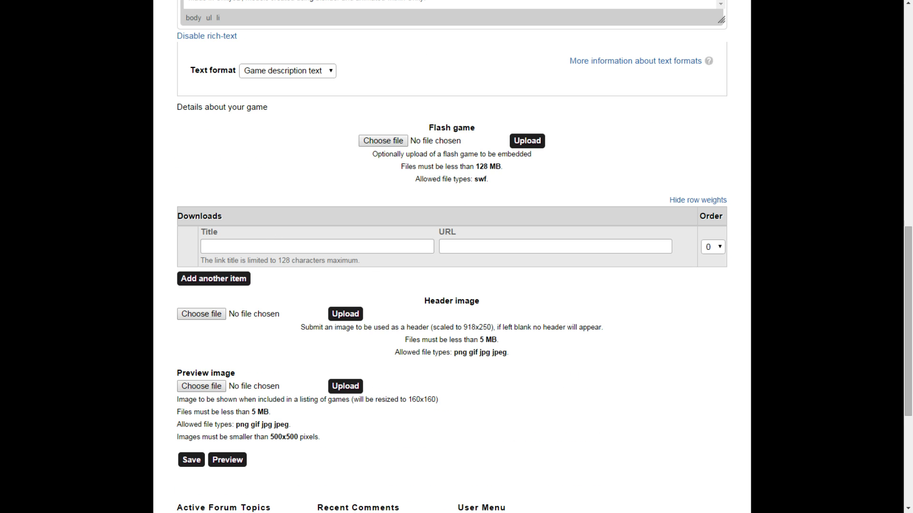
Copy the address of the game's download link from the Descent portfolio page.
{"action": "key", "text": "ctrl+Tab"}
{"action": "right_click", "coordinate": [399, 279]}
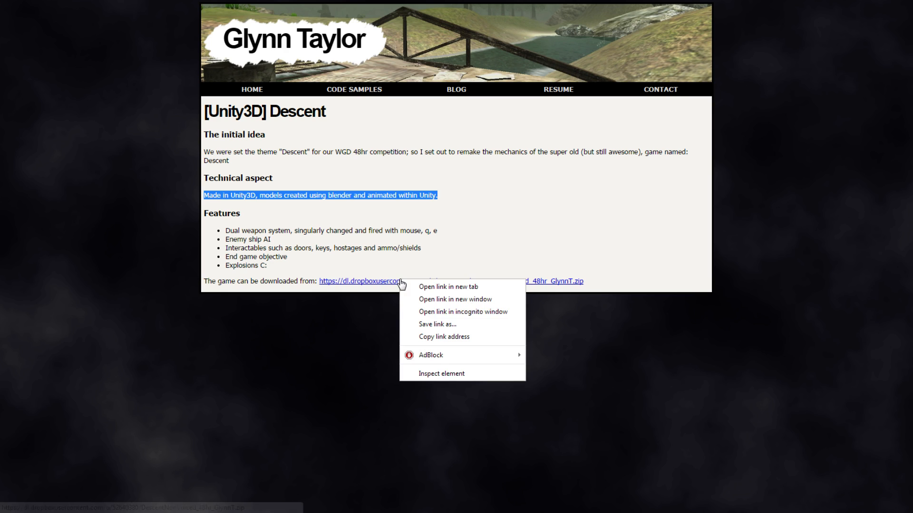
{"action": "left_click", "coordinate": [451, 337]}
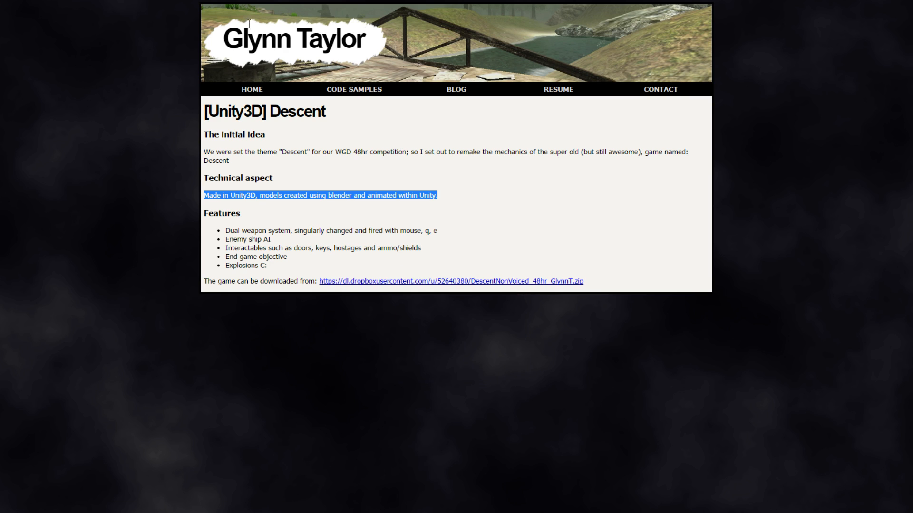
Fill in the Downloads entry on the submission form with the copied download address and the title "Windows".
{"action": "key", "text": "ctrl+Tab"}
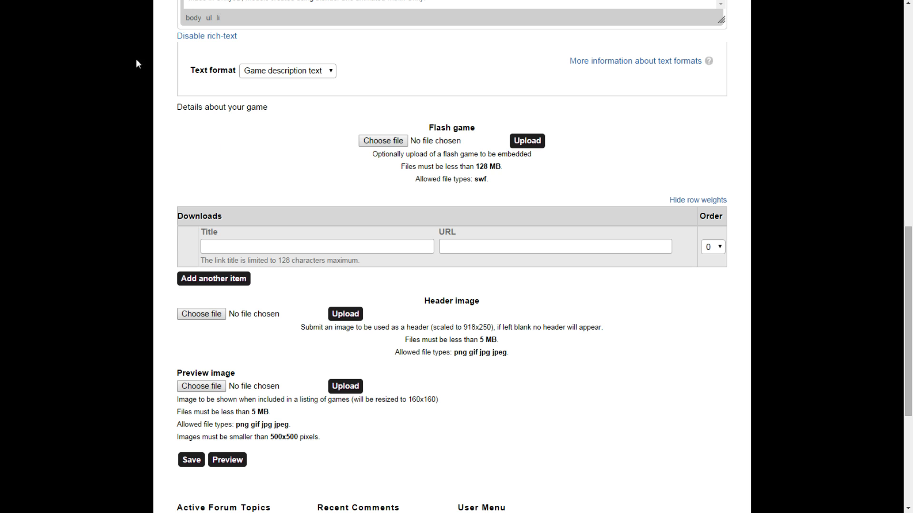
{"action": "left_click", "coordinate": [497, 248]}
{"action": "key", "text": "ctrl+v"}
{"action": "left_click", "coordinate": [367, 246]}
{"action": "type", "text": "Wi"}
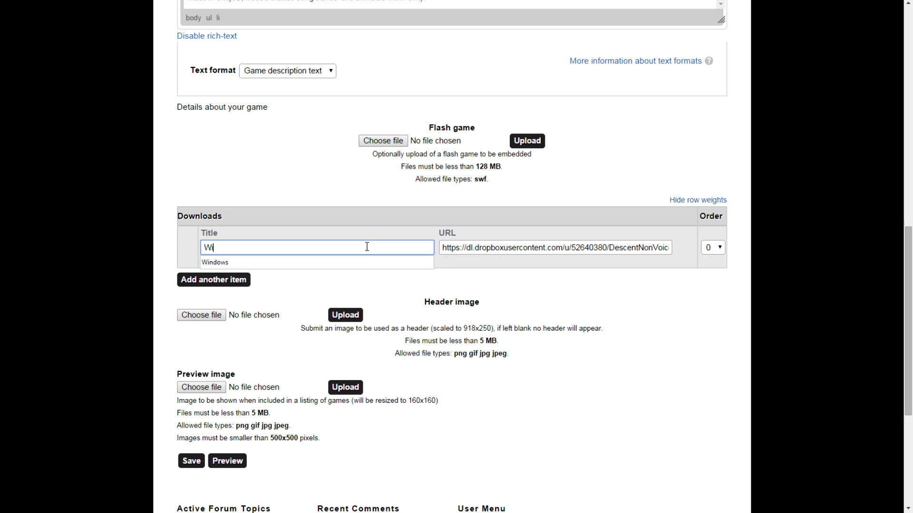
{"action": "type", "text": "ndows"}
{"action": "left_click", "coordinate": [533, 282]}
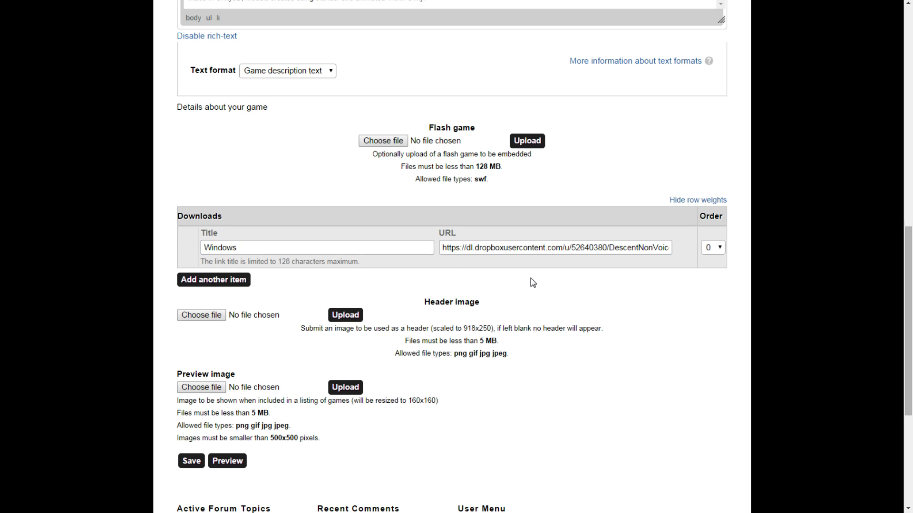
Read the size requirements for the header image and the preview image.
{"action": "scroll", "coordinate": [510, 271], "scroll_direction": "down", "scroll_amount": 1}
{"action": "scroll", "coordinate": [510, 271], "scroll_direction": "down", "scroll_amount": 1}
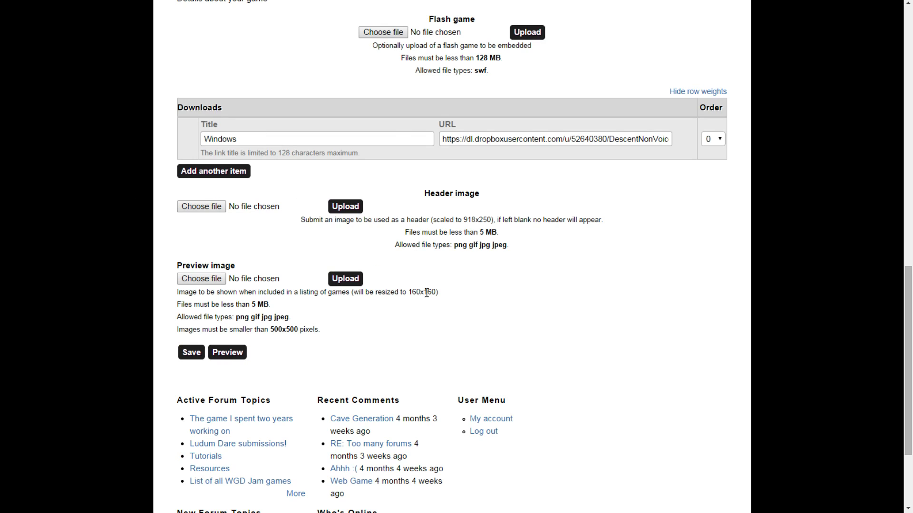
{"action": "scroll", "coordinate": [426, 292], "scroll_direction": "down", "scroll_amount": 1}
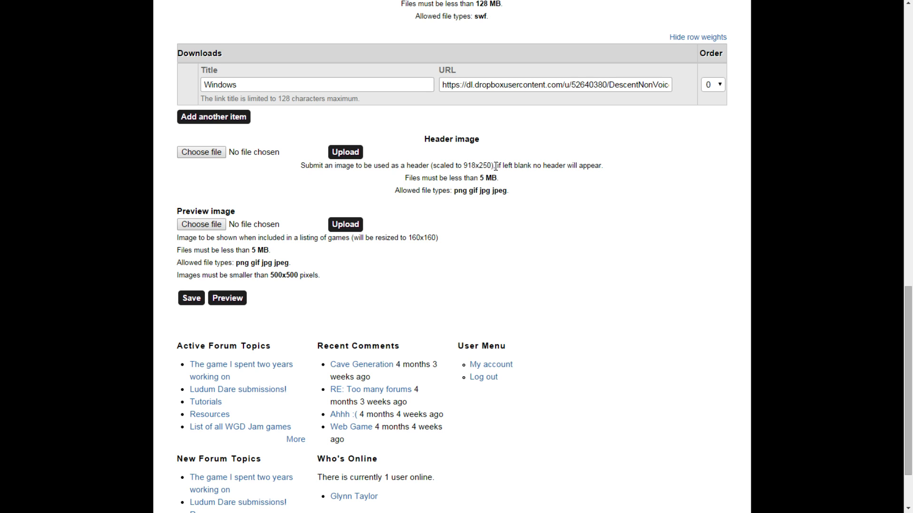
{"action": "left_click_drag", "start_coordinate": [486, 166], "coordinate": [464, 166]}
{"action": "left_click", "coordinate": [478, 163]}
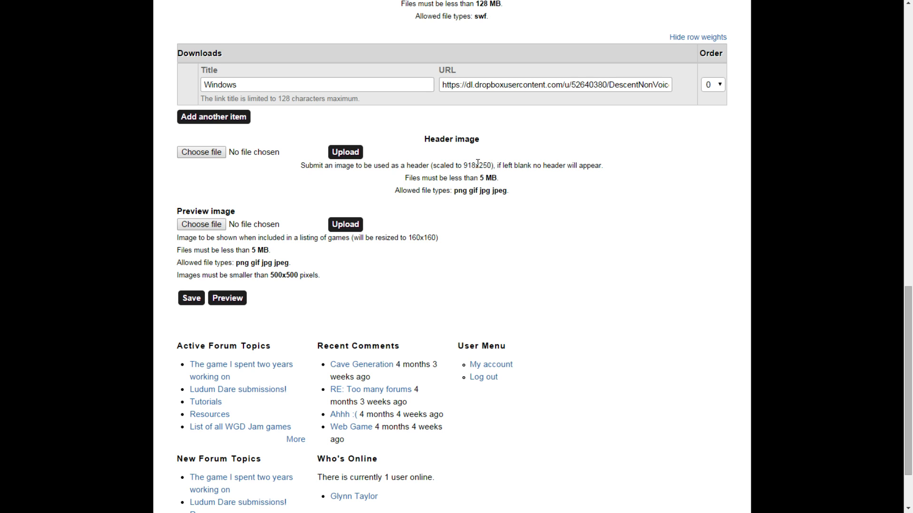
{"action": "left_click_drag", "start_coordinate": [422, 239], "coordinate": [395, 238]}
{"action": "left_click", "coordinate": [417, 239]}
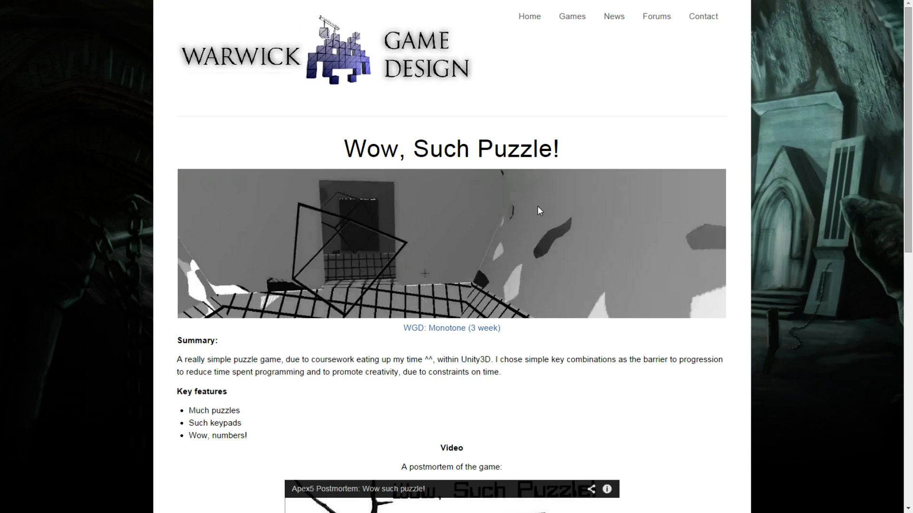
Examine the "Wow, Such Puzzle!" page and a non-competition game page for their header, video, embedded Flash game and download sections.
{"action": "scroll", "coordinate": [482, 179], "scroll_direction": "down", "scroll_amount": 1}
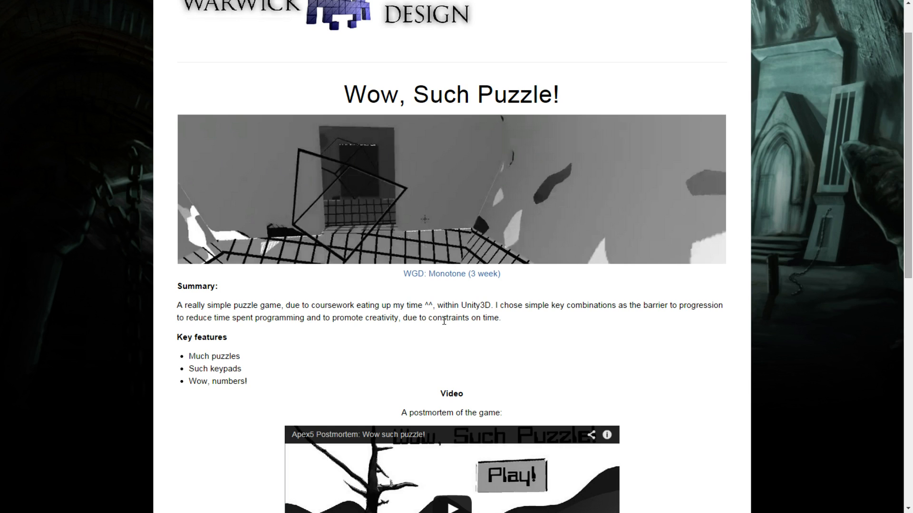
{"action": "scroll", "coordinate": [445, 320], "scroll_direction": "down", "scroll_amount": 5}
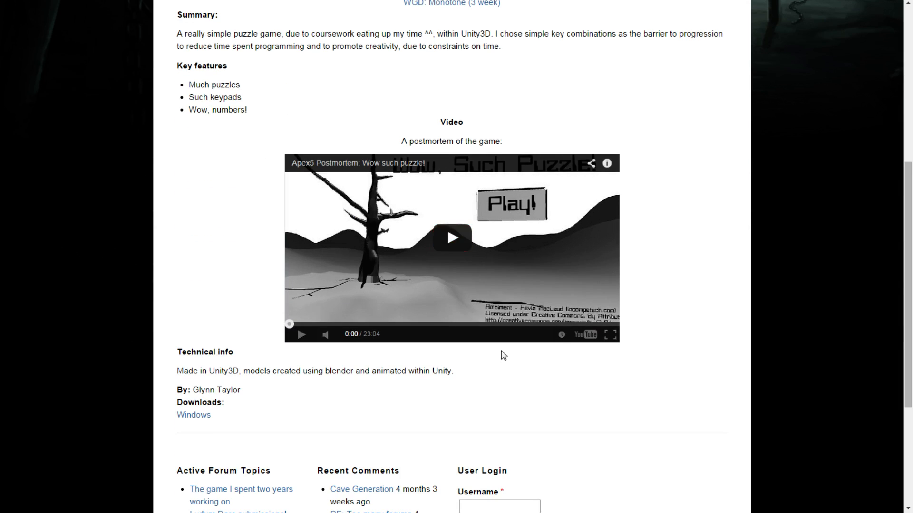
{"action": "scroll", "coordinate": [501, 353], "scroll_direction": "up", "scroll_amount": 4}
{"action": "scroll", "coordinate": [333, 78], "scroll_direction": "down", "scroll_amount": 3}
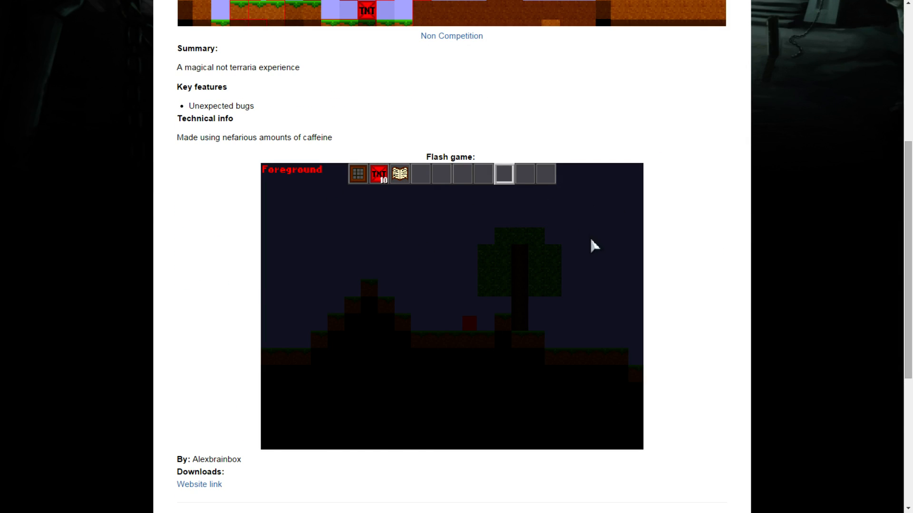
{"action": "scroll", "coordinate": [592, 244], "scroll_direction": "down", "scroll_amount": 2}
{"action": "key", "text": "a"}
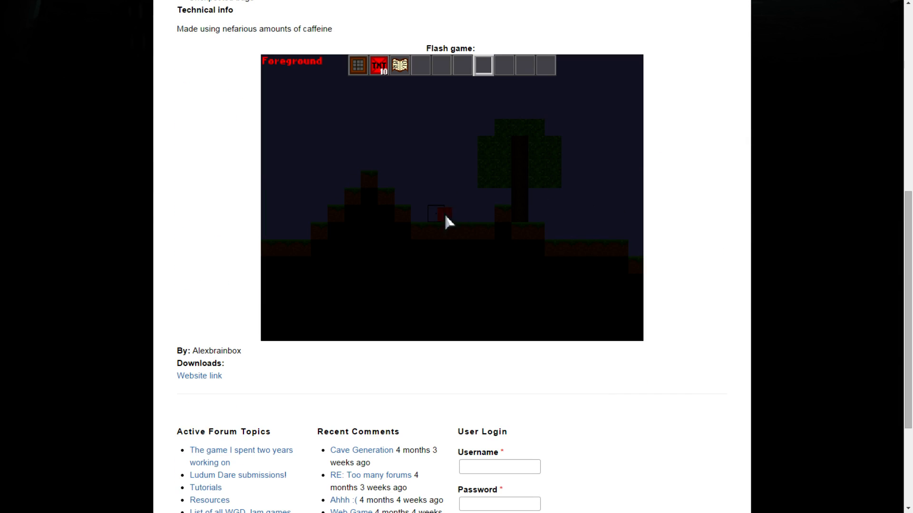
{"action": "key", "text": "w"}
{"action": "scroll", "coordinate": [434, 210], "scroll_direction": "down", "scroll_amount": 3}
{"action": "scroll", "coordinate": [506, 166], "scroll_direction": "up", "scroll_amount": 4}
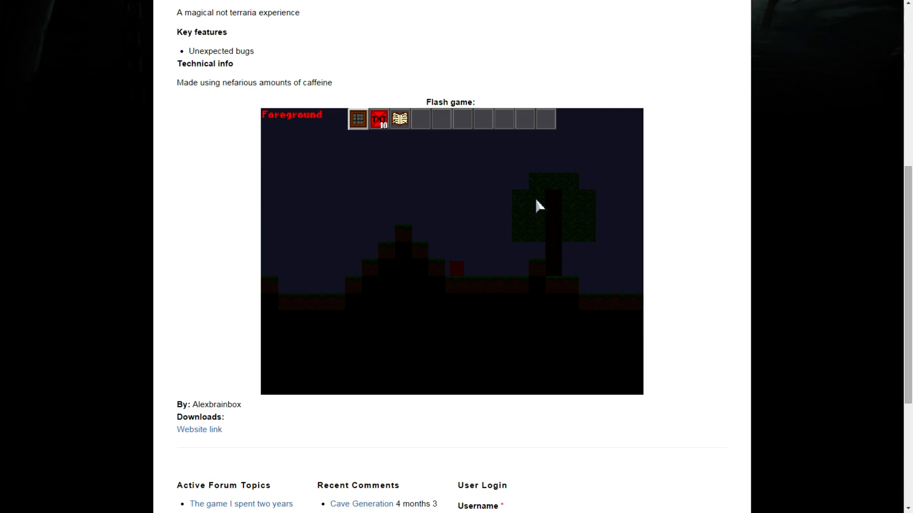
{"action": "scroll", "coordinate": [350, 67], "scroll_direction": "up", "scroll_amount": 10}
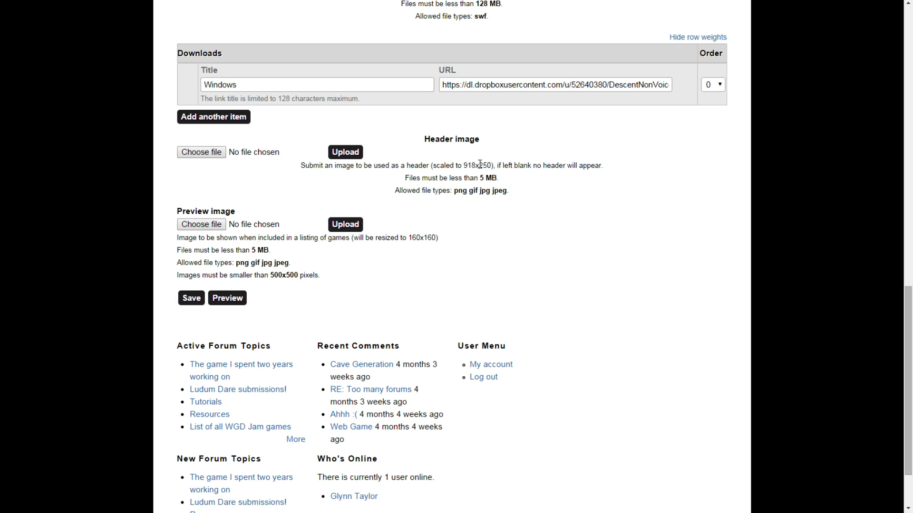
Choose DescentHeader.png from the Icons folder under _PROJECT_WGD, WGD Images, myGameIconsEtc in Documents as the header image.
{"action": "scroll", "coordinate": [542, 218], "scroll_direction": "up", "scroll_amount": 1}
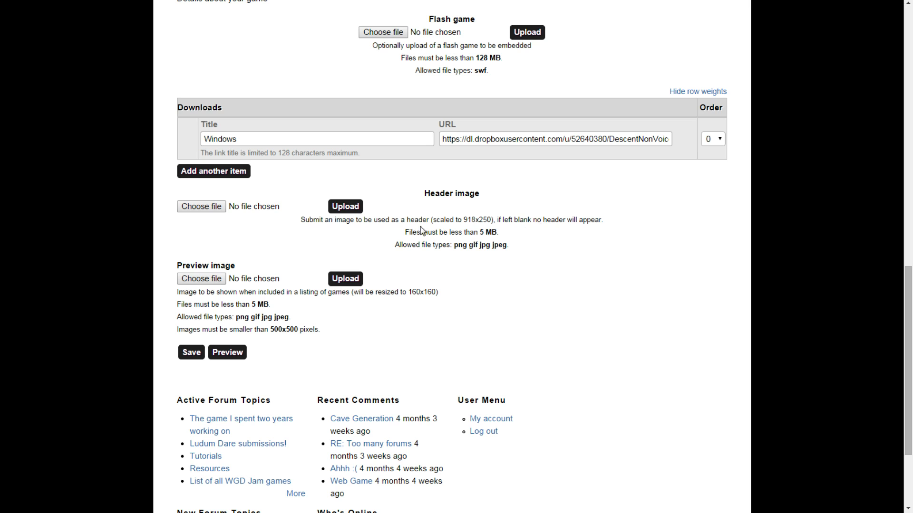
{"action": "left_click", "coordinate": [346, 207]}
{"action": "left_click", "coordinate": [202, 207]}
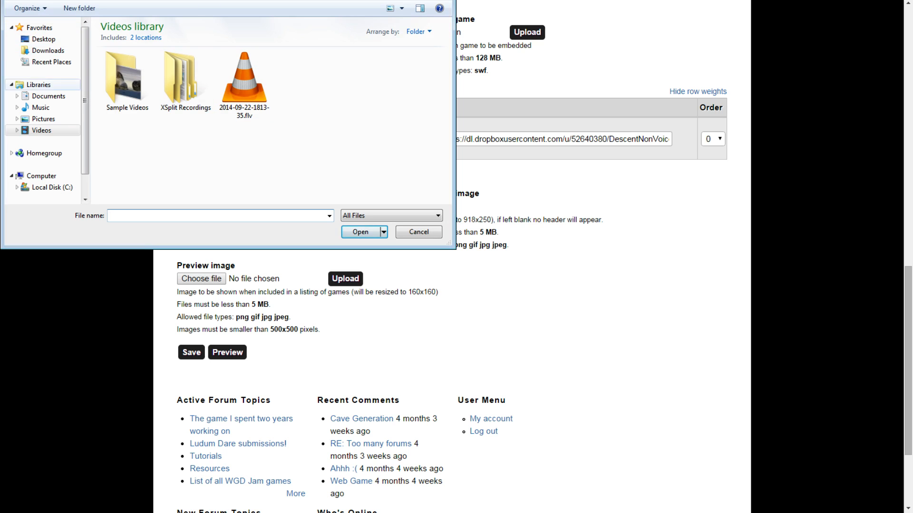
{"action": "left_click", "coordinate": [49, 96]}
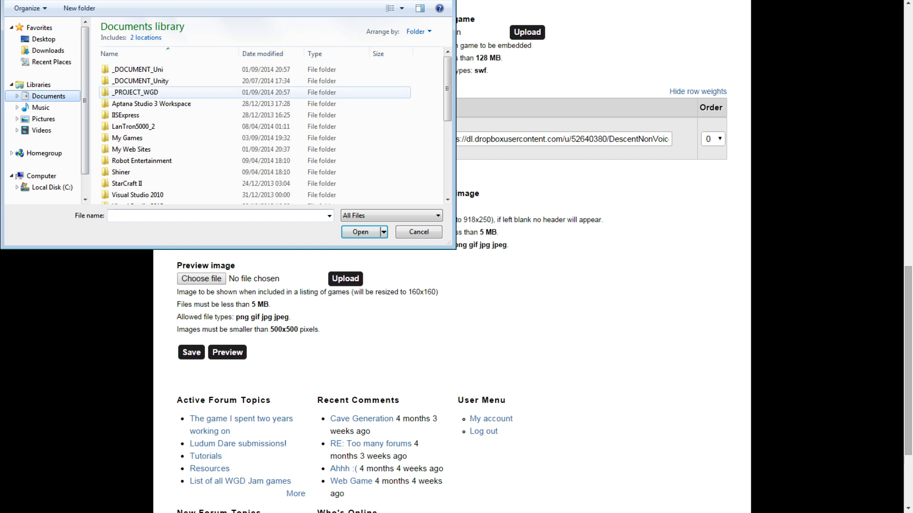
{"action": "double_click", "coordinate": [125, 91]}
{"action": "double_click", "coordinate": [128, 70]}
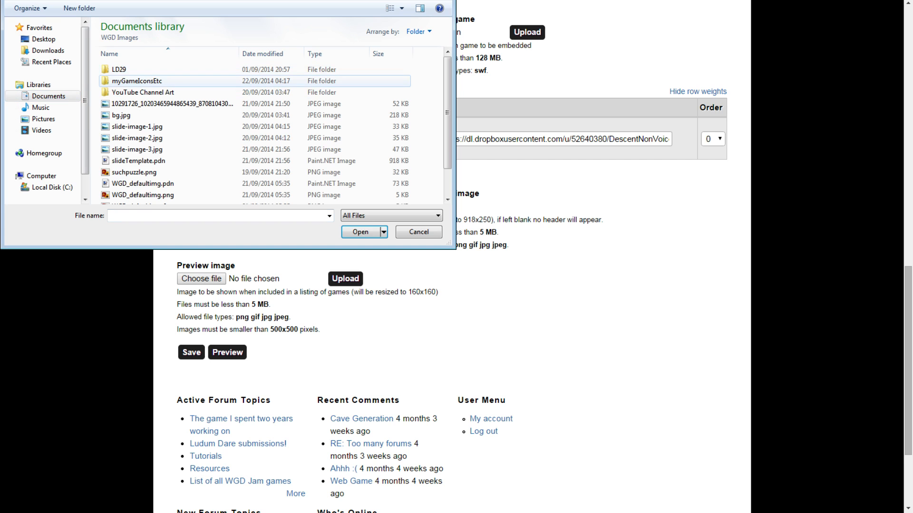
{"action": "double_click", "coordinate": [129, 80]}
{"action": "left_click", "coordinate": [125, 70]}
{"action": "double_click", "coordinate": [125, 69]}
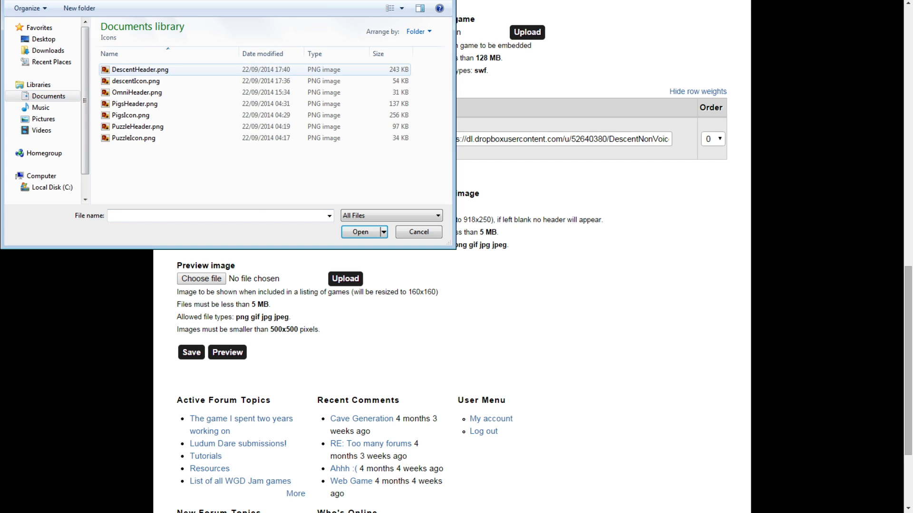
{"action": "double_click", "coordinate": [142, 71]}
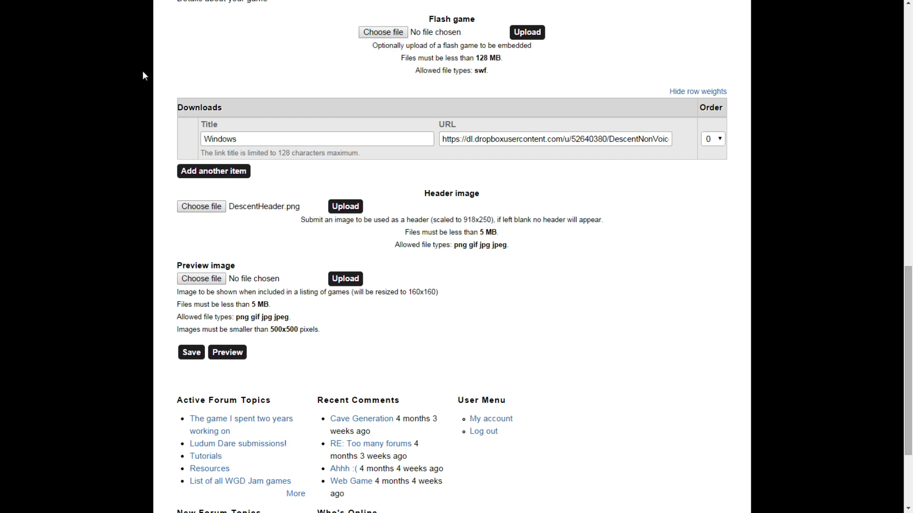
Select descentIcon.png for the preview image and upload DescentHeader.png as the header image.
{"action": "left_click", "coordinate": [213, 279]}
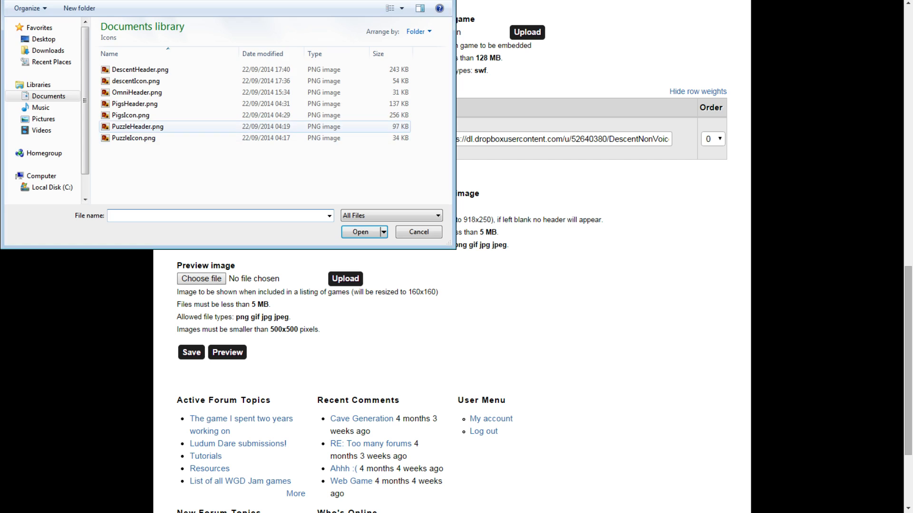
{"action": "double_click", "coordinate": [135, 80]}
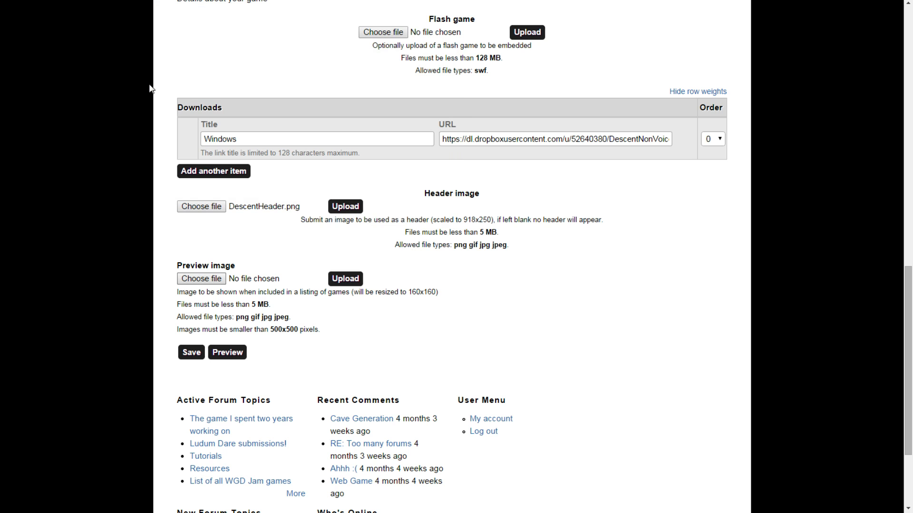
{"action": "left_click", "coordinate": [346, 207]}
{"action": "left_click", "coordinate": [346, 279]}
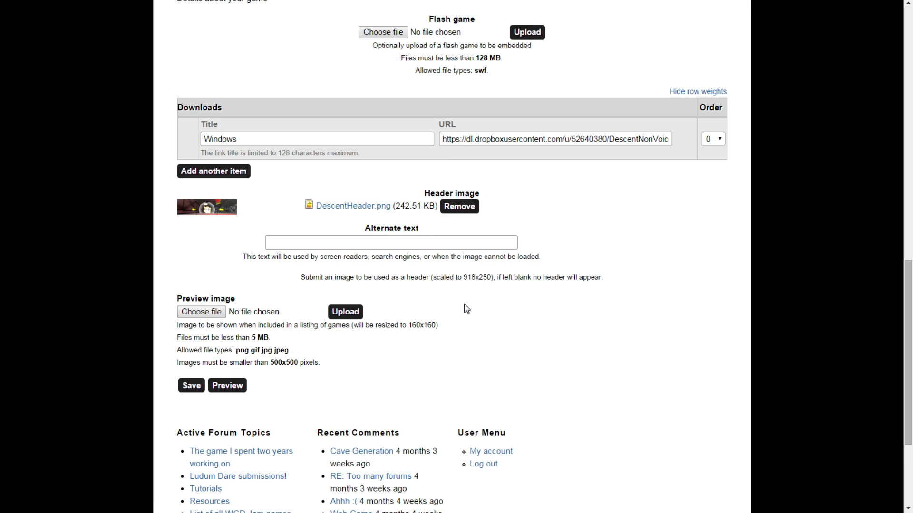
Choose descentIcon.png again as the preview image and upload it.
{"action": "left_click", "coordinate": [197, 316]}
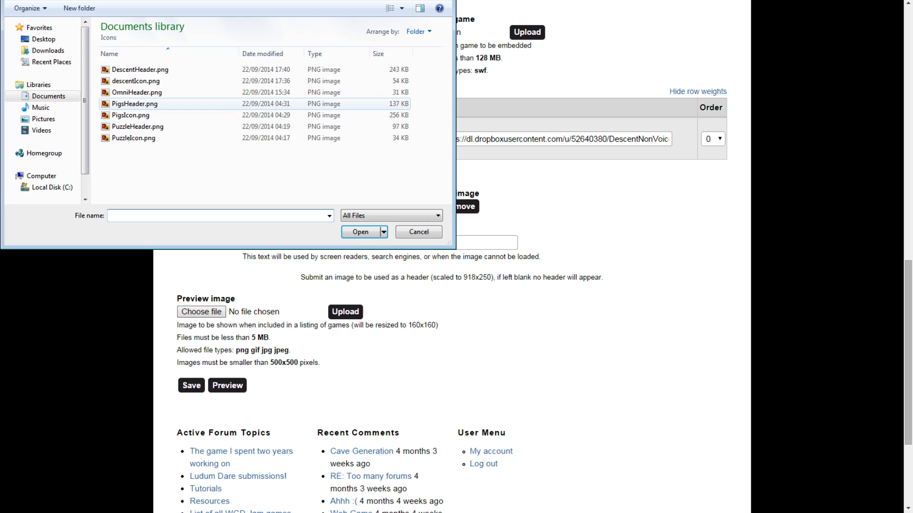
{"action": "double_click", "coordinate": [136, 81]}
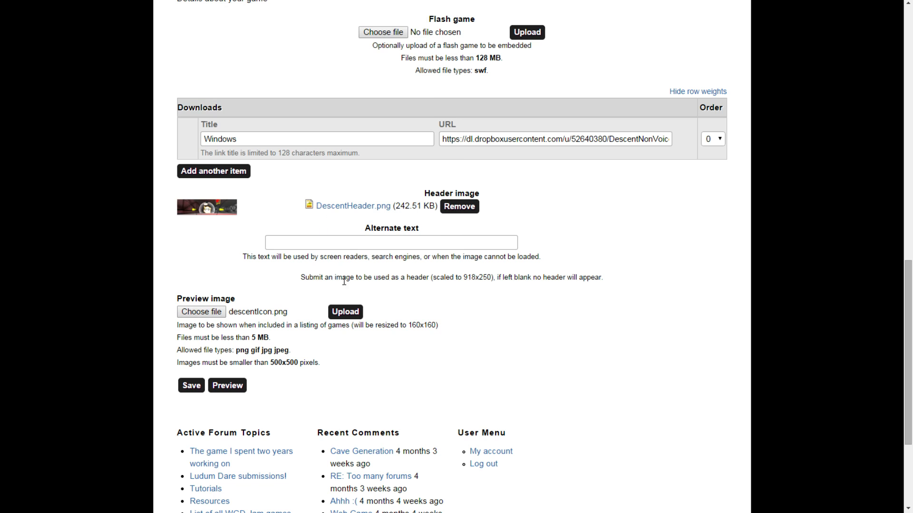
{"action": "left_click", "coordinate": [345, 313]}
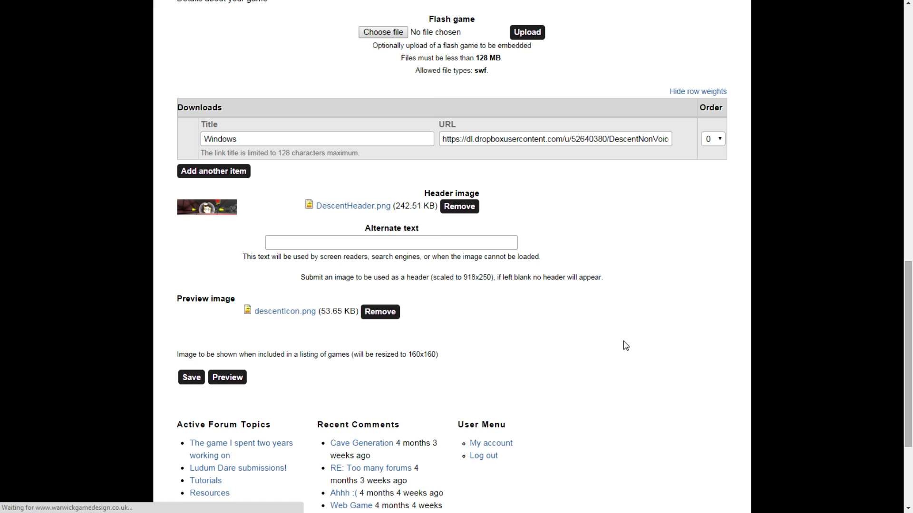
Go from the "Wow, Such Puzzle!" page to the Games listing to check where preview images are used.
{"action": "scroll", "coordinate": [594, 319], "scroll_direction": "down", "scroll_amount": 1}
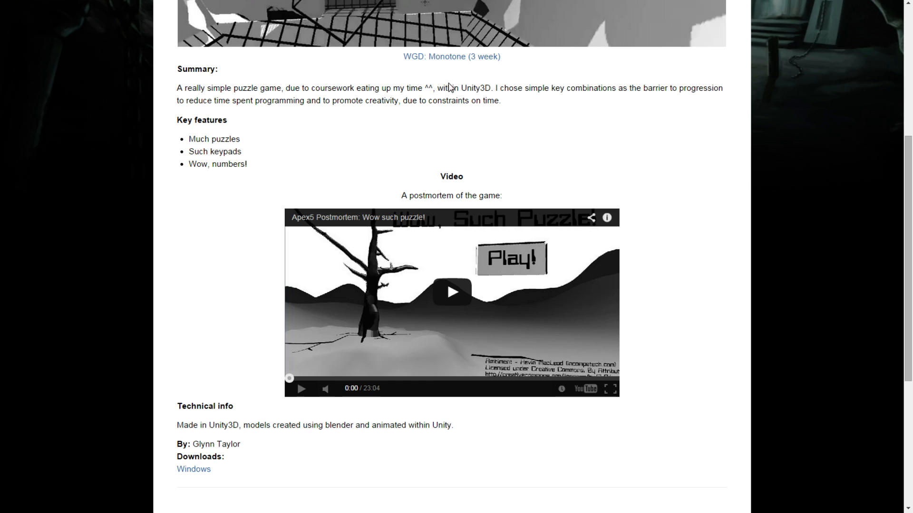
{"action": "scroll", "coordinate": [503, 106], "scroll_direction": "up", "scroll_amount": 5}
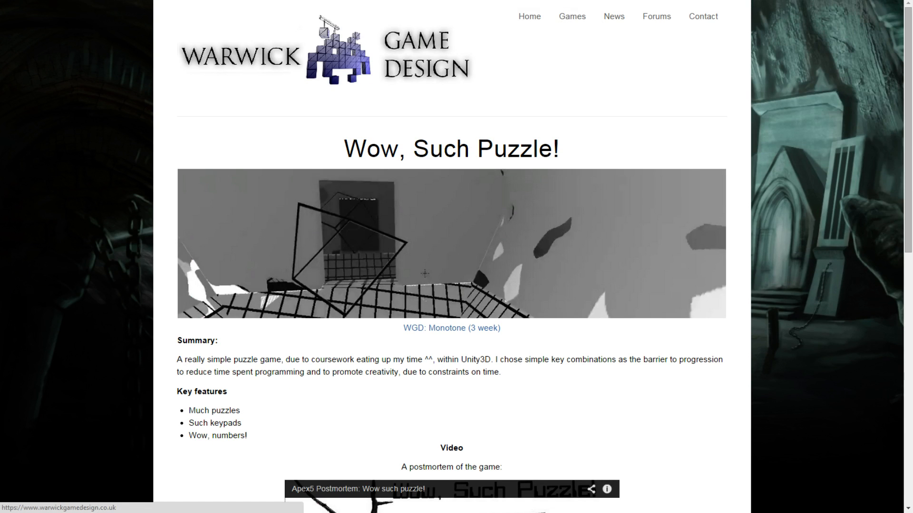
{"action": "left_click", "coordinate": [572, 16]}
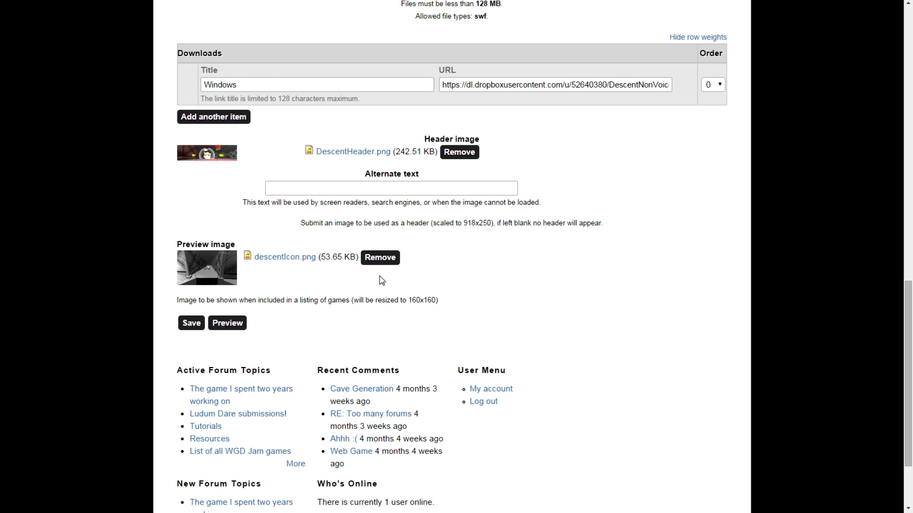
Save the completed Descent clone submission.
{"action": "scroll", "coordinate": [379, 276], "scroll_direction": "down", "scroll_amount": 2}
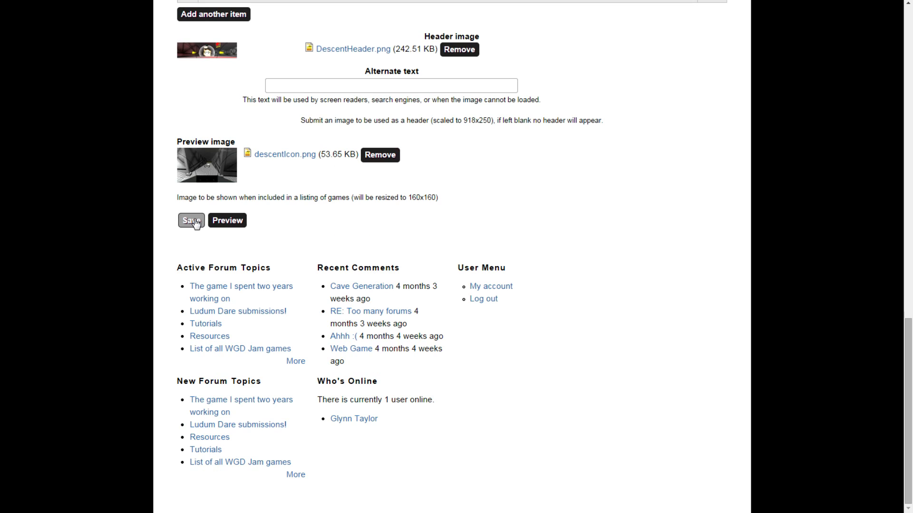
{"action": "left_click", "coordinate": [193, 222]}
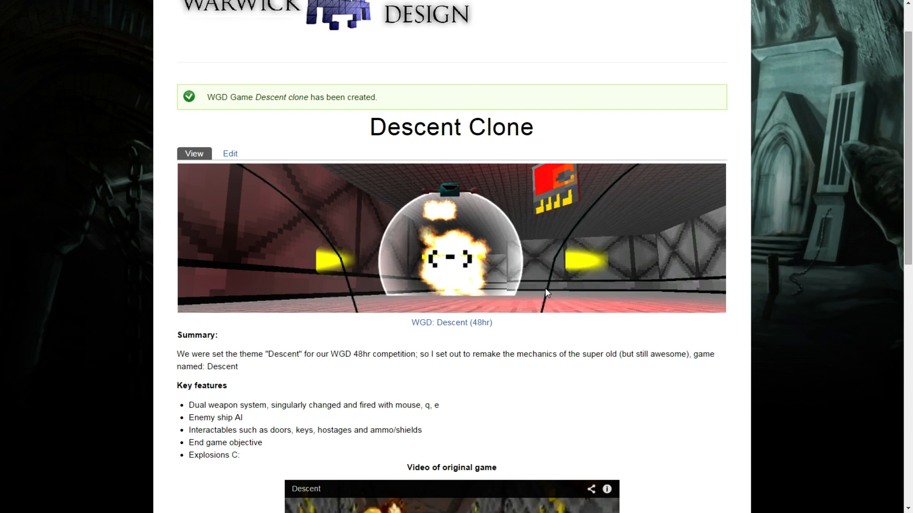
Review the published Descent Clone page, checking its header image, summary, key features, embedded video, technical info and download link.
{"action": "scroll", "coordinate": [544, 287], "scroll_direction": "down", "scroll_amount": 1}
{"action": "scroll", "coordinate": [422, 156], "scroll_direction": "down", "scroll_amount": 2}
{"action": "scroll", "coordinate": [365, 123], "scroll_direction": "up", "scroll_amount": 1}
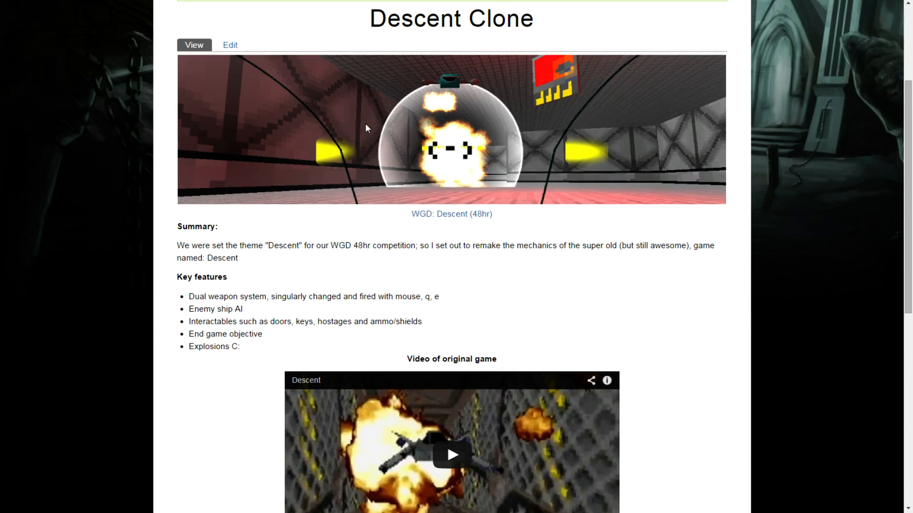
{"action": "scroll", "coordinate": [294, 223], "scroll_direction": "down", "scroll_amount": 2}
{"action": "scroll", "coordinate": [197, 172], "scroll_direction": "down", "scroll_amount": 2}
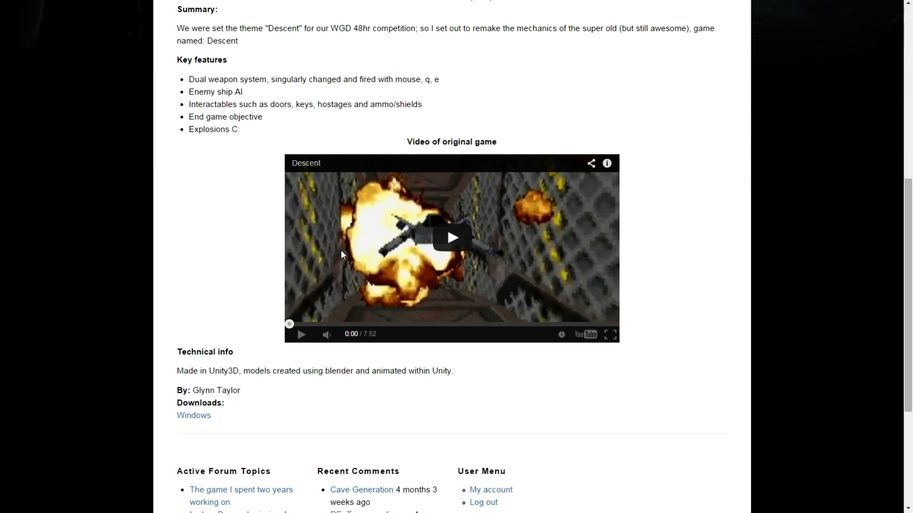
{"action": "scroll", "coordinate": [378, 320], "scroll_direction": "down", "scroll_amount": 3}
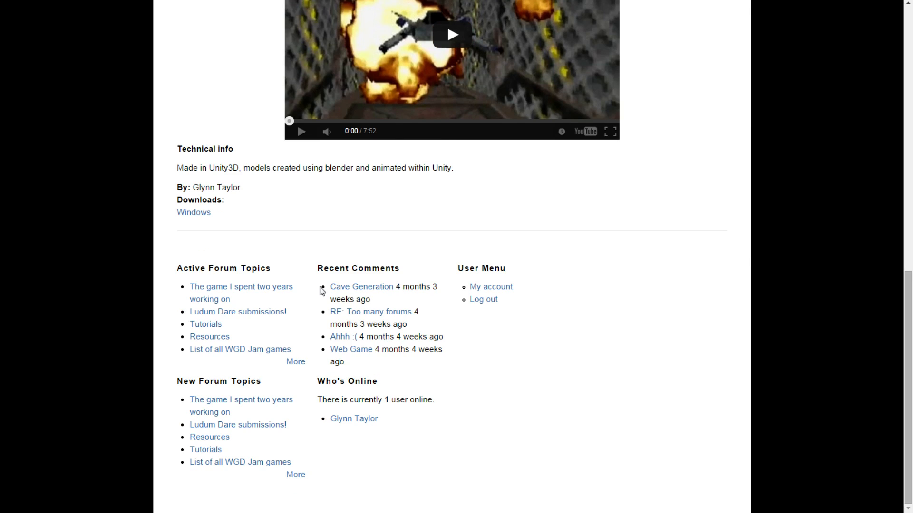
{"action": "scroll", "coordinate": [320, 291], "scroll_direction": "up", "scroll_amount": 10}
Open the Games listing and check the Descent Clone entry with its preview image.
{"action": "left_click", "coordinate": [563, 25]}
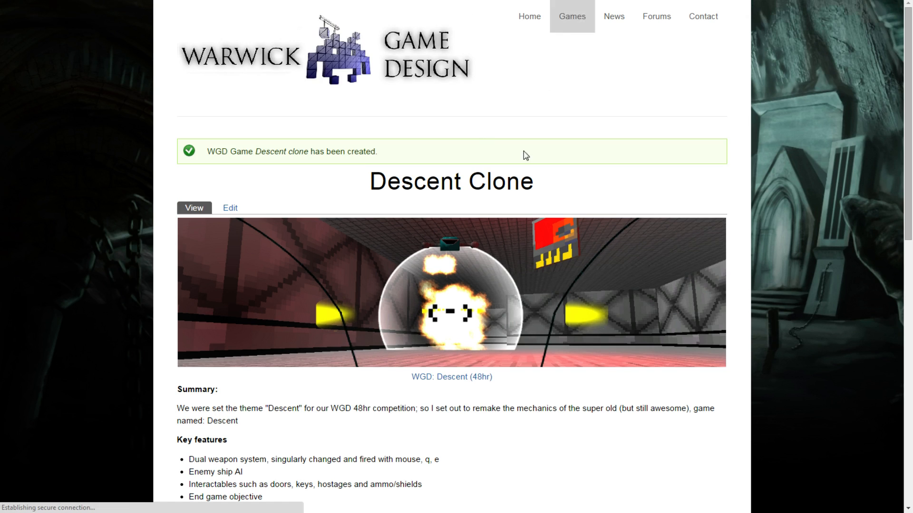
{"action": "scroll", "coordinate": [510, 191], "scroll_direction": "down", "scroll_amount": 2}
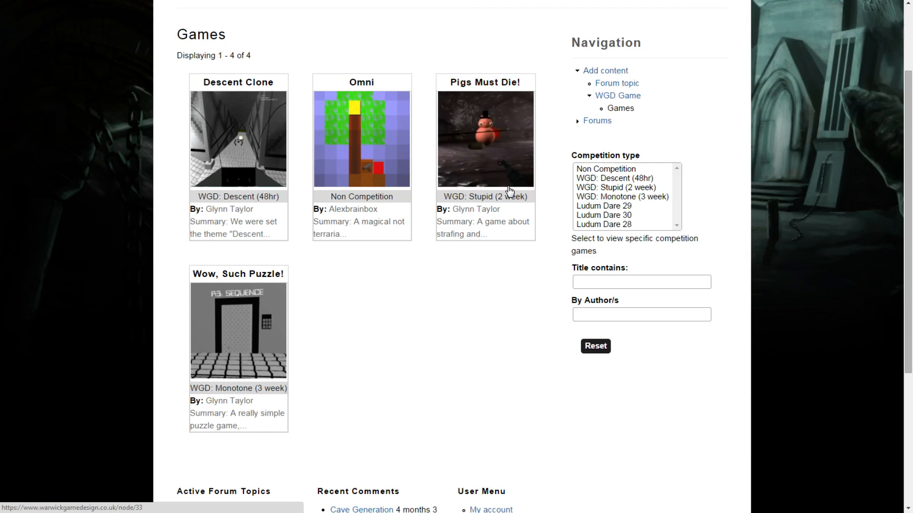
{"action": "scroll", "coordinate": [509, 190], "scroll_direction": "up", "scroll_amount": 1}
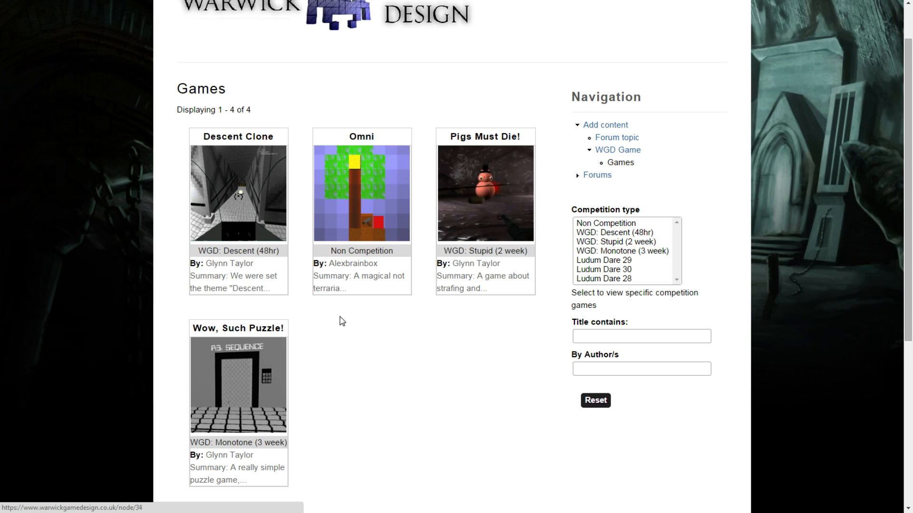